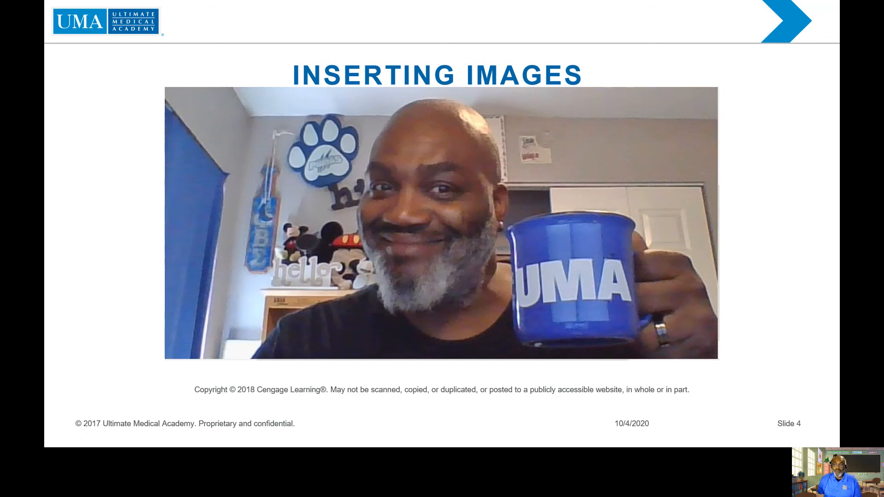
- Switch to the Word document and highlight its title line to point it out
{"action": "key", "text": "alt+Tab"}
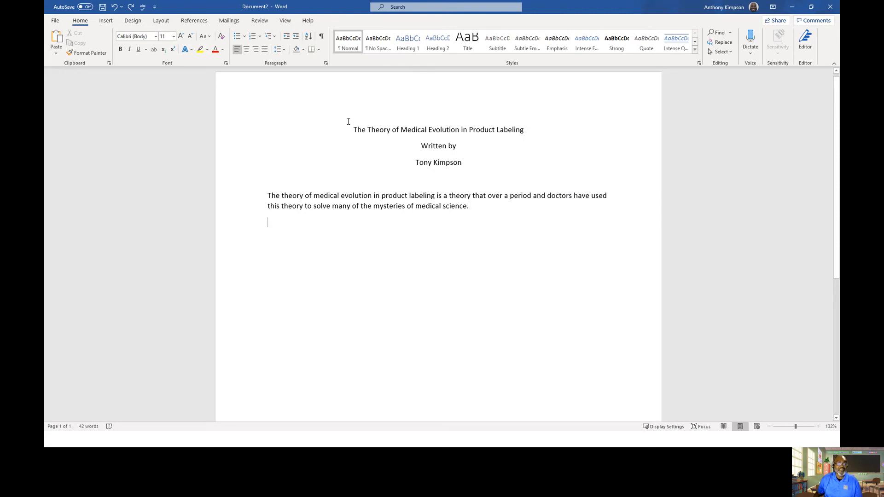
{"action": "left_click_drag", "start_coordinate": [350, 130], "coordinate": [538, 131]}
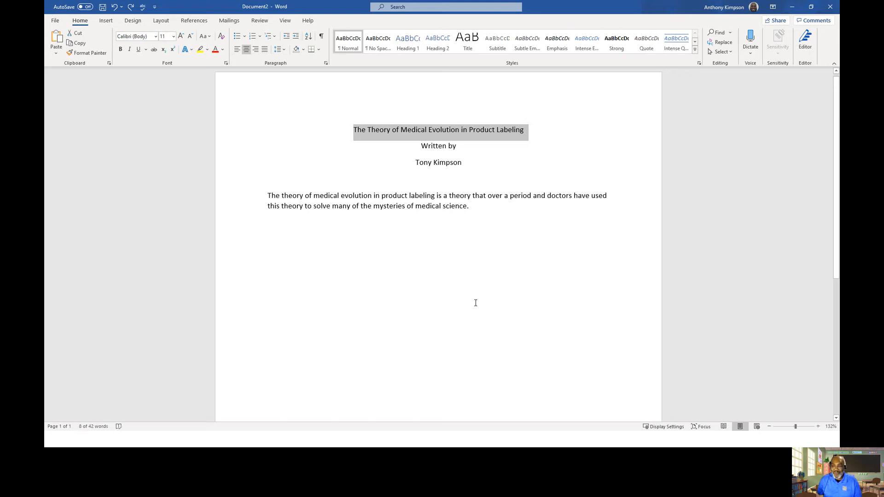
{"action": "left_click", "coordinate": [491, 306]}
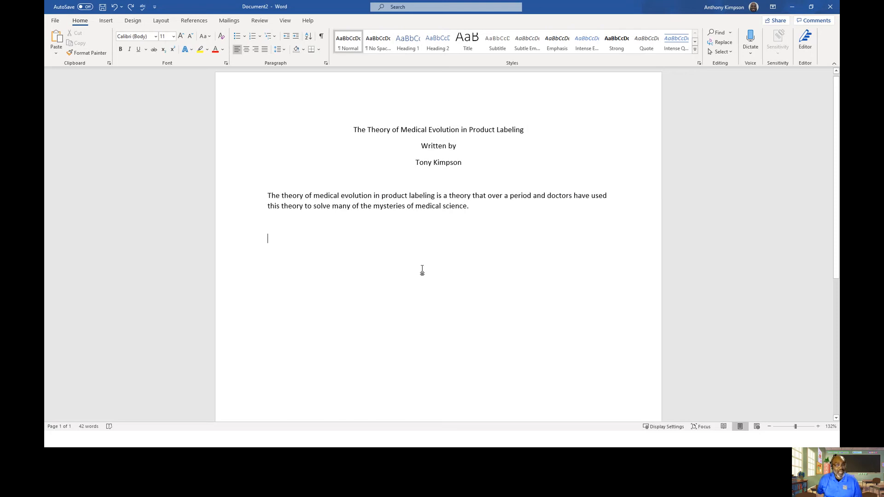
- Insert the picture 'Me and UMA' from the device's Pictures folder below the paragraph
{"action": "left_click", "coordinate": [109, 23]}
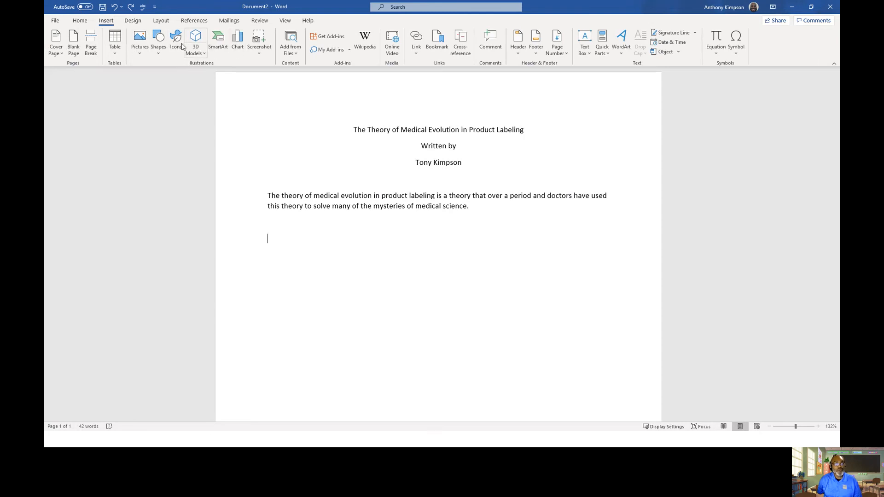
{"action": "left_click", "coordinate": [140, 56]}
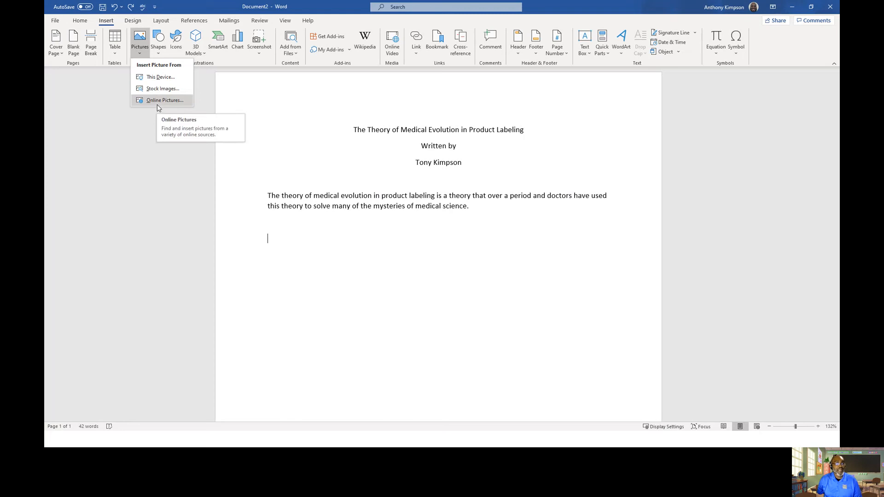
{"action": "left_click", "coordinate": [160, 79]}
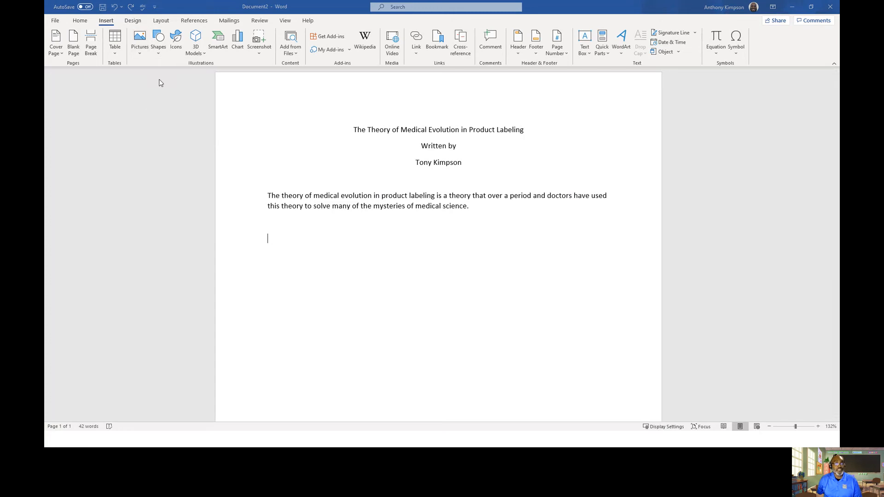
{"action": "left_click", "coordinate": [321, 80]}
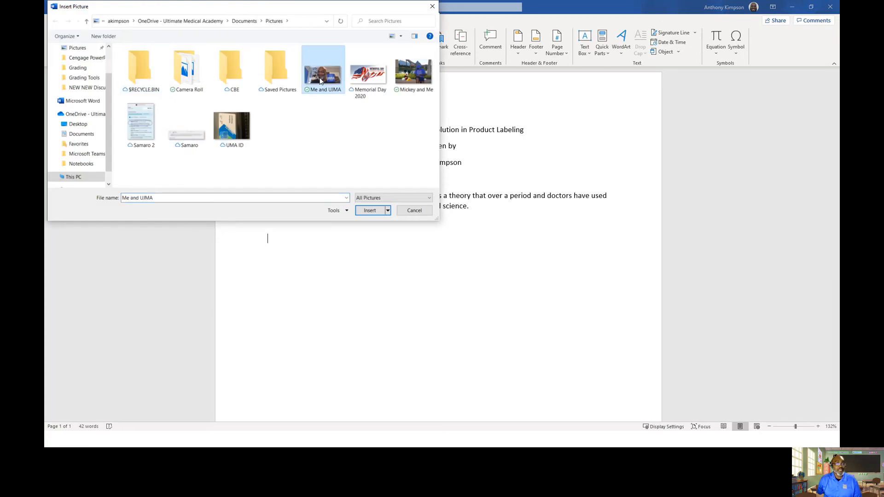
{"action": "left_click", "coordinate": [370, 211]}
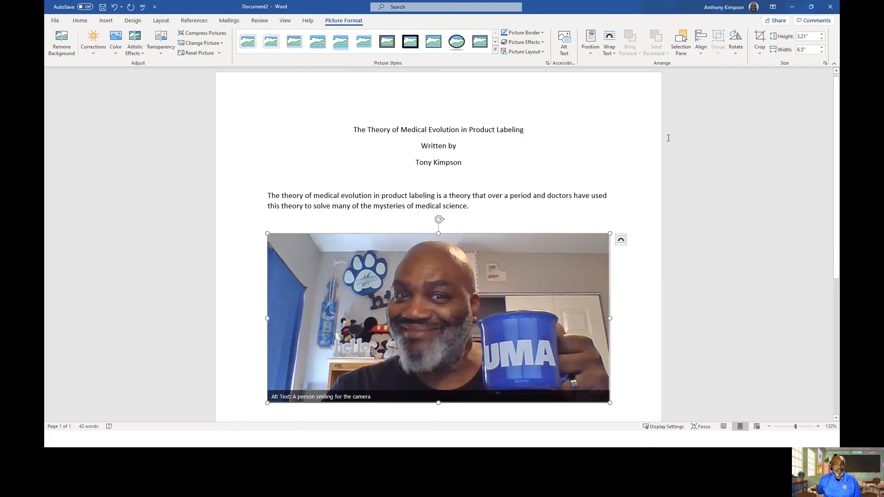
- Open the picture's Layout Options to review the text wrapping choices without changing them
{"action": "scroll", "coordinate": [686, 180], "scroll_direction": "down", "scroll_amount": 2}
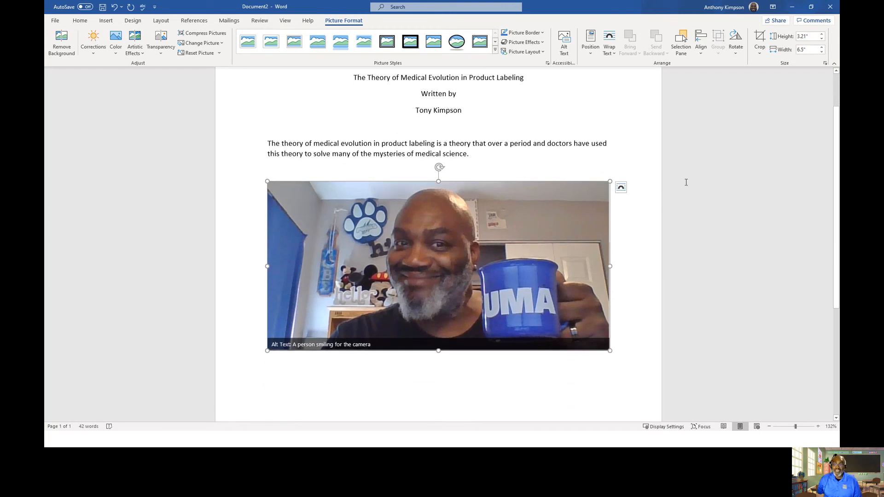
{"action": "left_click", "coordinate": [623, 190]}
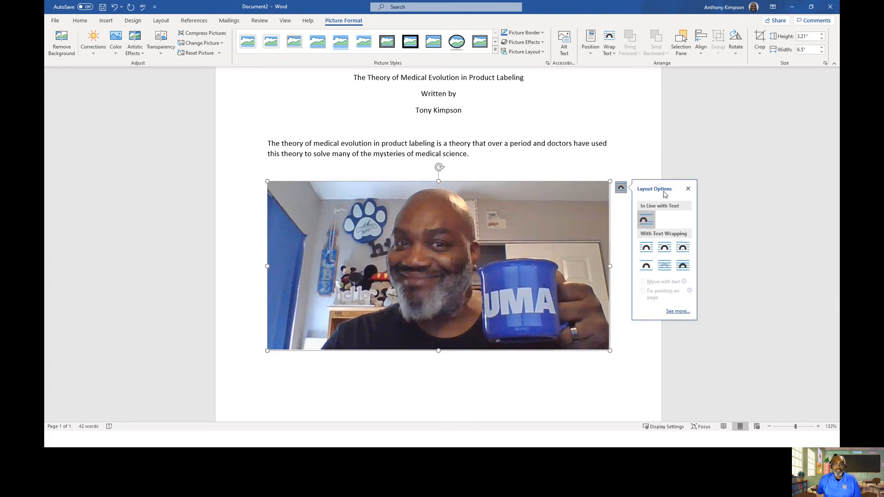
{"action": "left_click", "coordinate": [649, 157]}
{"action": "left_click", "coordinate": [561, 241]}
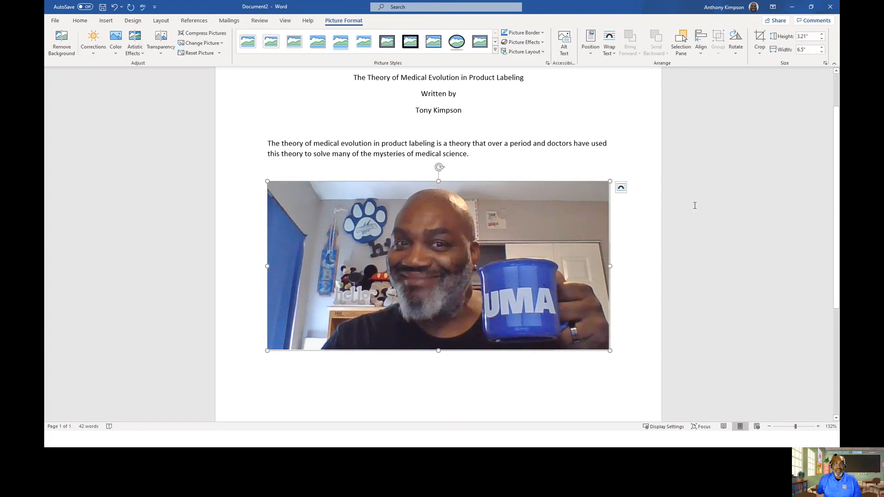
{"action": "left_click", "coordinate": [626, 143]}
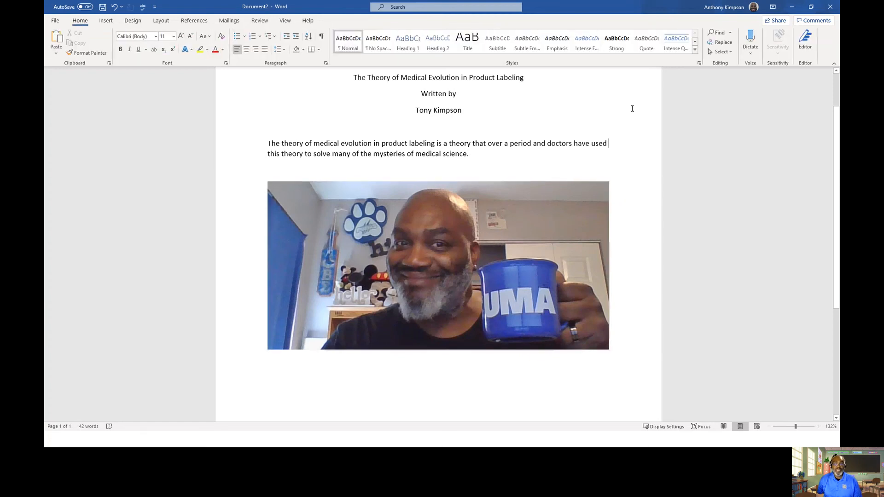
{"action": "left_click", "coordinate": [470, 115]}
{"action": "left_click", "coordinate": [516, 205]}
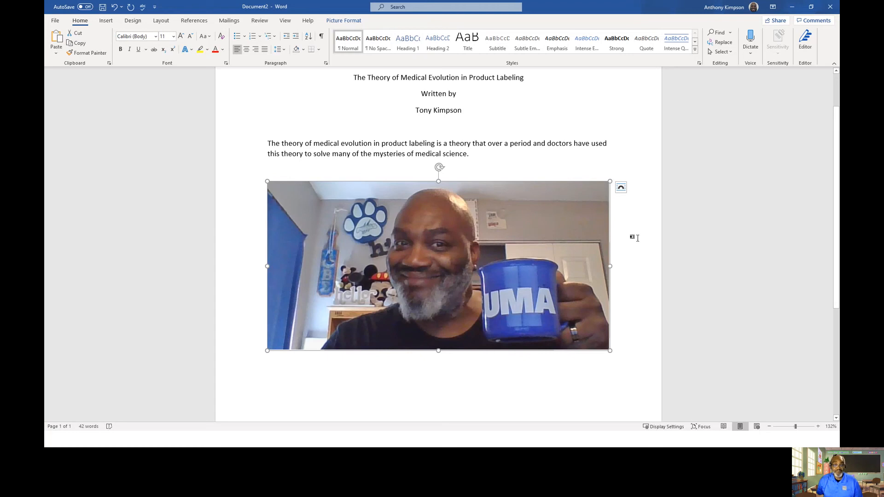
{"action": "left_click", "coordinate": [623, 191]}
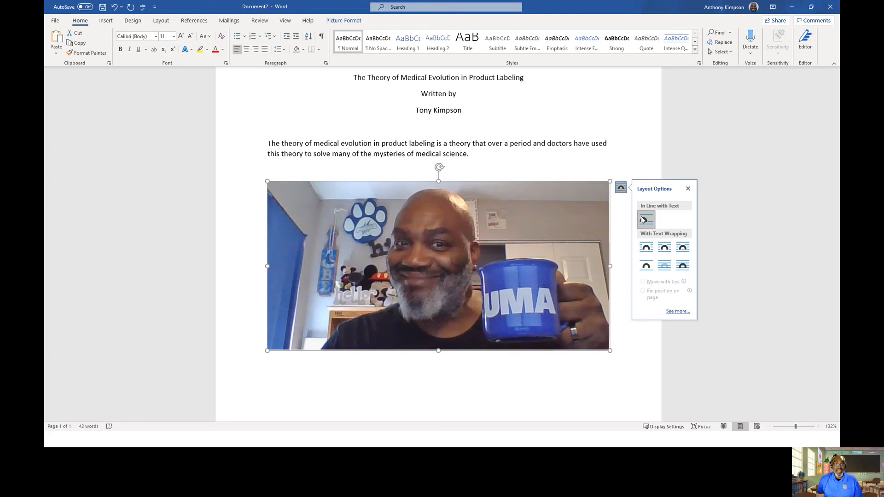
{"action": "left_click", "coordinate": [504, 175]}
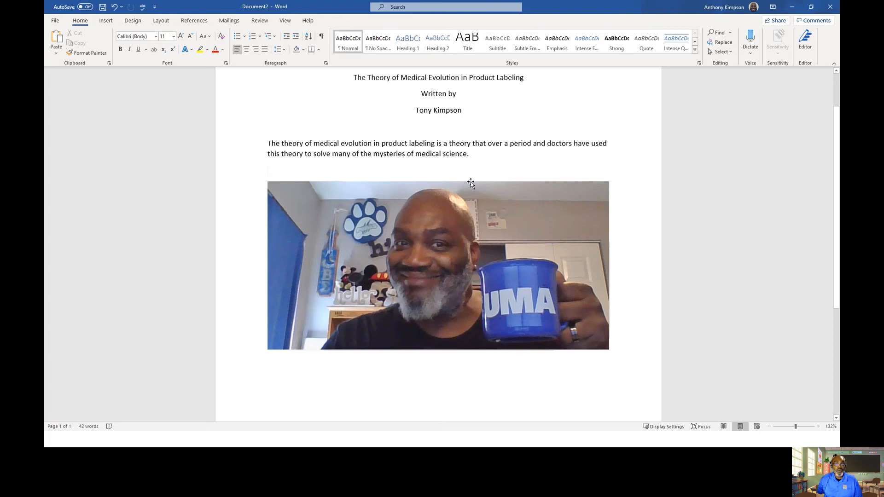
- Move the picture up directly under the paragraph and set its text wrapping to Square
{"action": "left_click_drag", "start_coordinate": [471, 181], "coordinate": [479, 229]}
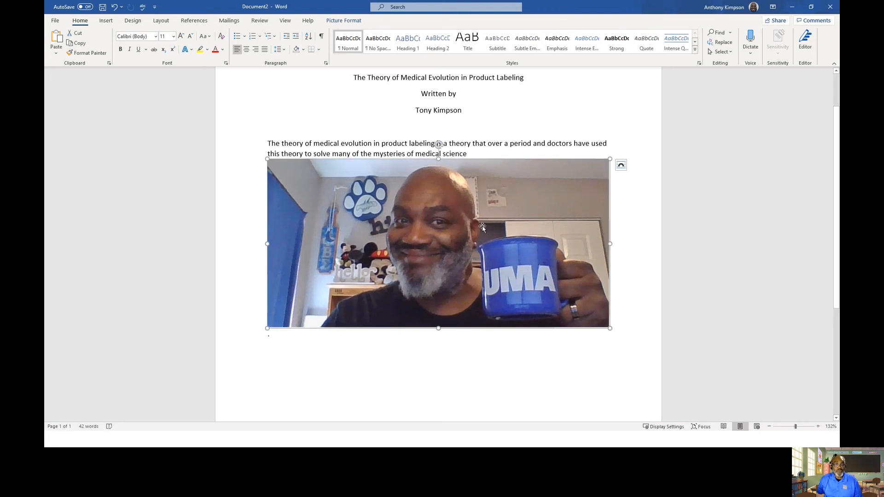
{"action": "left_click_drag", "start_coordinate": [506, 161], "coordinate": [499, 203]}
{"action": "left_click", "coordinate": [620, 164]}
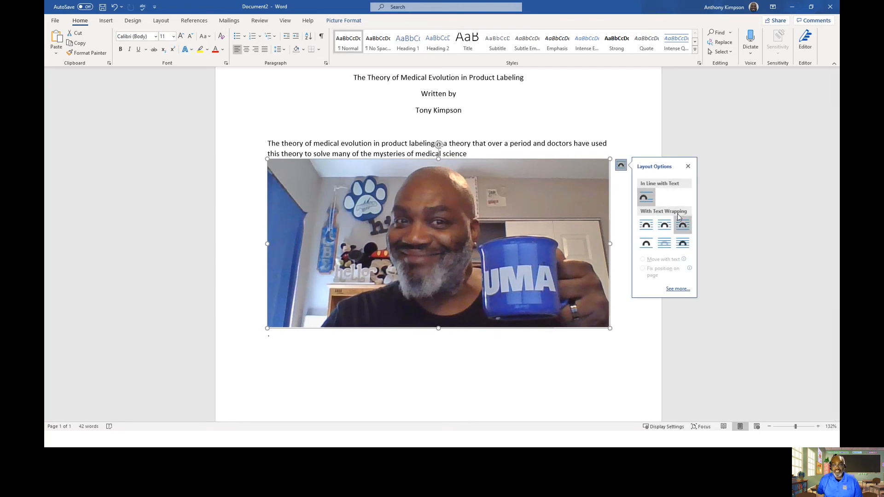
{"action": "left_click", "coordinate": [646, 227]}
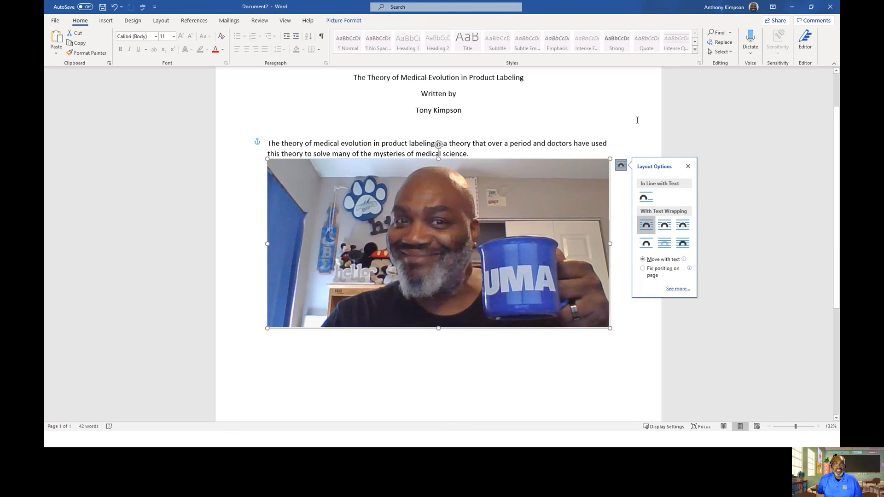
{"action": "left_click", "coordinate": [688, 166]}
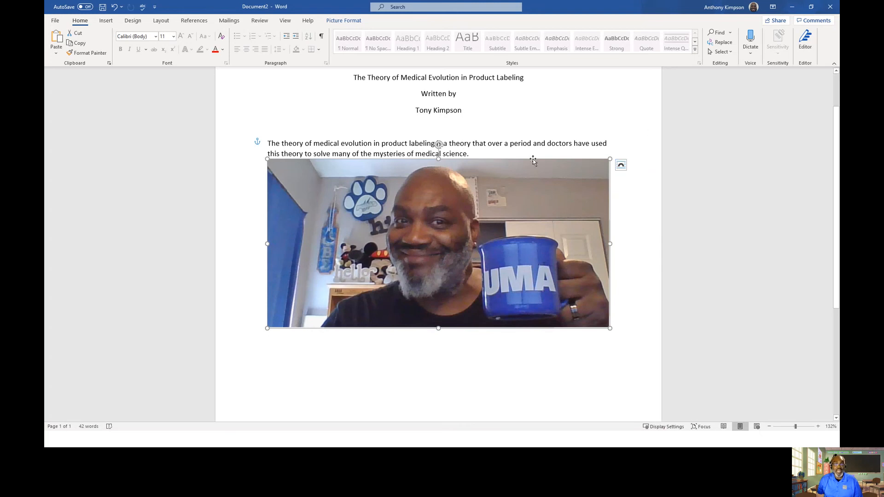
- Resize the picture smaller using its corner, side and top handles
{"action": "left_click_drag", "start_coordinate": [535, 158], "coordinate": [539, 209]}
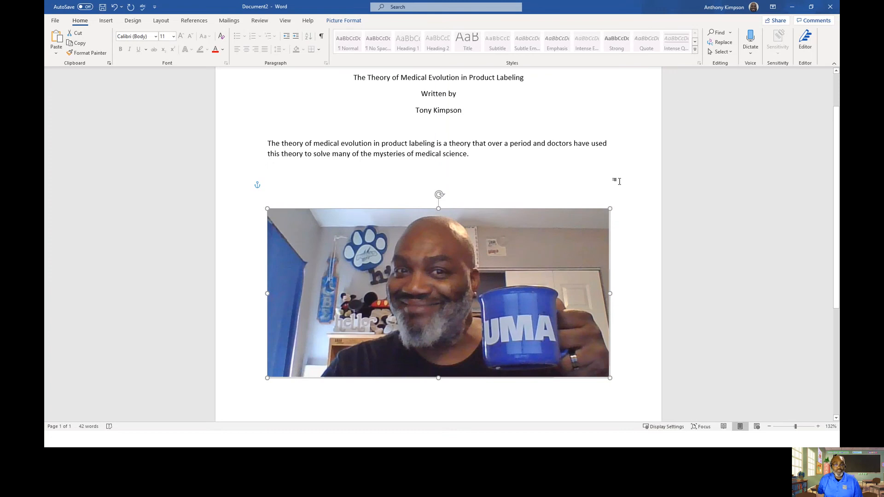
{"action": "scroll", "coordinate": [614, 179], "scroll_direction": "down", "scroll_amount": 2}
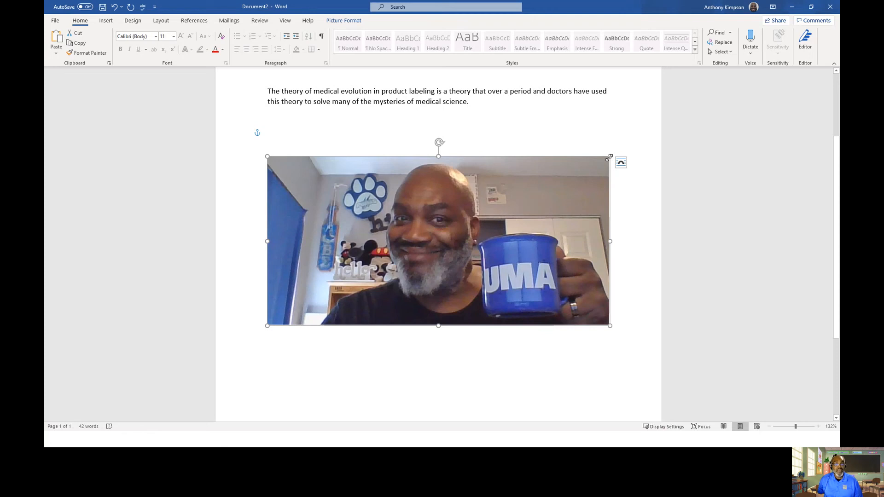
{"action": "mouse_move", "coordinate": [610, 157]}
{"action": "left_mouse_down"}
{"action": "mouse_move", "coordinate": [537, 191]}
{"action": "mouse_move", "coordinate": [501, 232]}
{"action": "mouse_move", "coordinate": [436, 260]}
{"action": "mouse_move", "coordinate": [582, 195]}
{"action": "mouse_move", "coordinate": [598, 162]}
{"action": "left_mouse_up"}
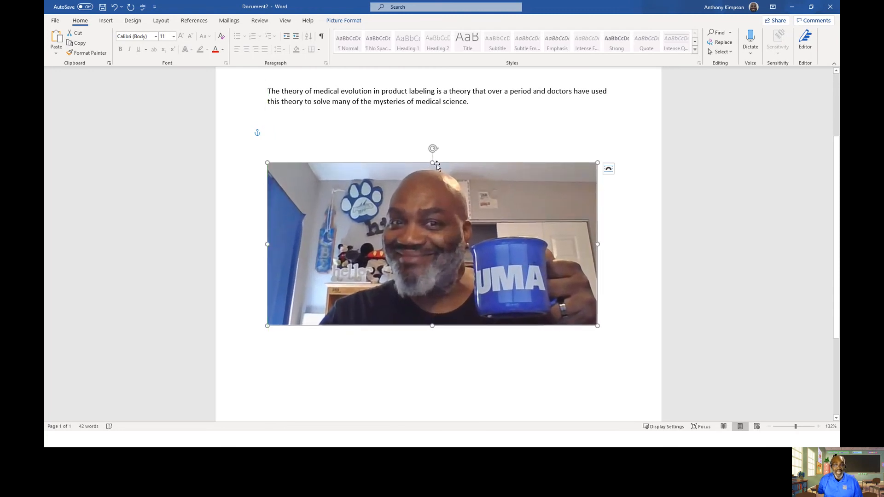
{"action": "left_click_drag", "start_coordinate": [597, 244], "coordinate": [552, 244]}
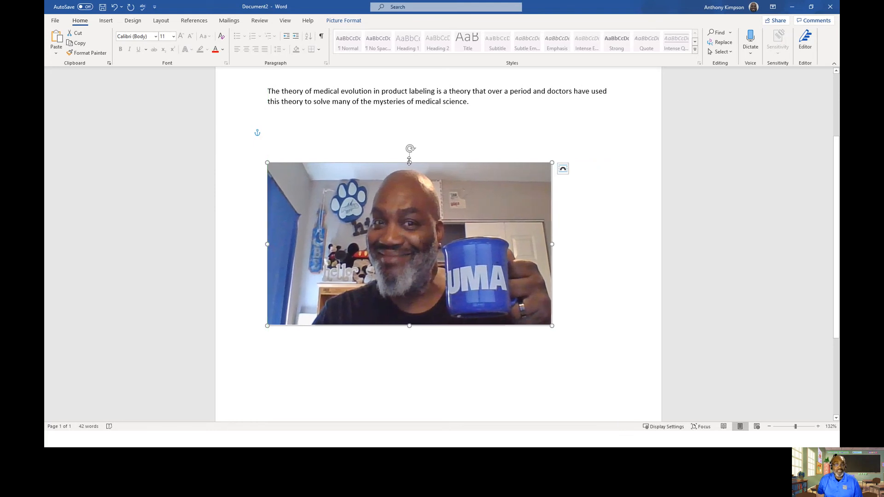
{"action": "left_click_drag", "start_coordinate": [409, 162], "coordinate": [409, 177]}
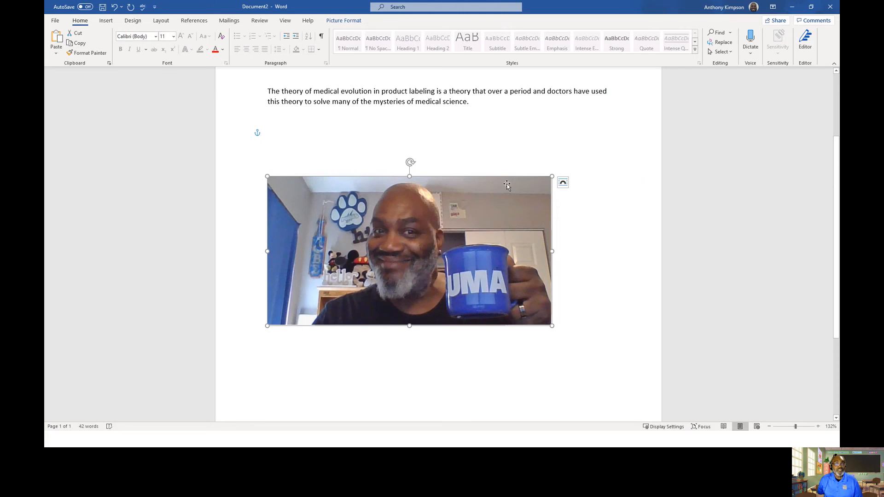
{"action": "left_click_drag", "start_coordinate": [552, 175], "coordinate": [469, 168]}
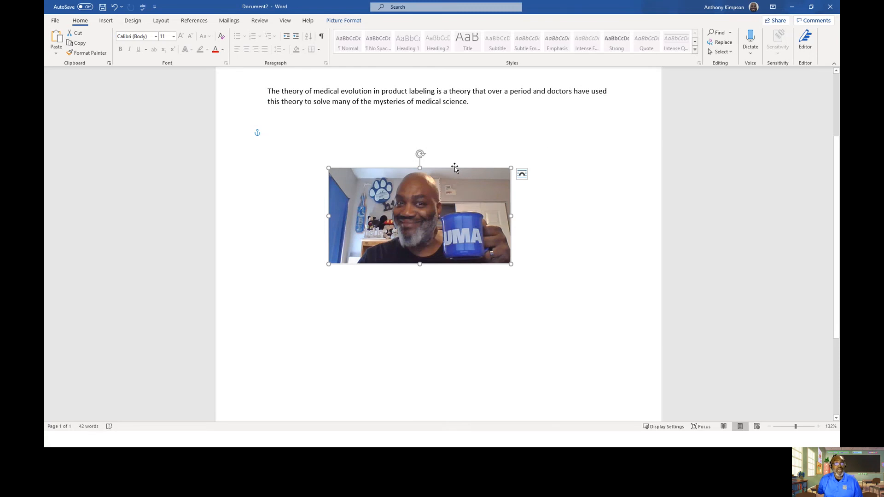
- Move the picture up into the paragraph, just below the author's name, so text wraps on both sides
{"action": "left_click_drag", "start_coordinate": [453, 168], "coordinate": [460, 121]}
{"action": "scroll", "coordinate": [424, 115], "scroll_direction": "up", "scroll_amount": 3}
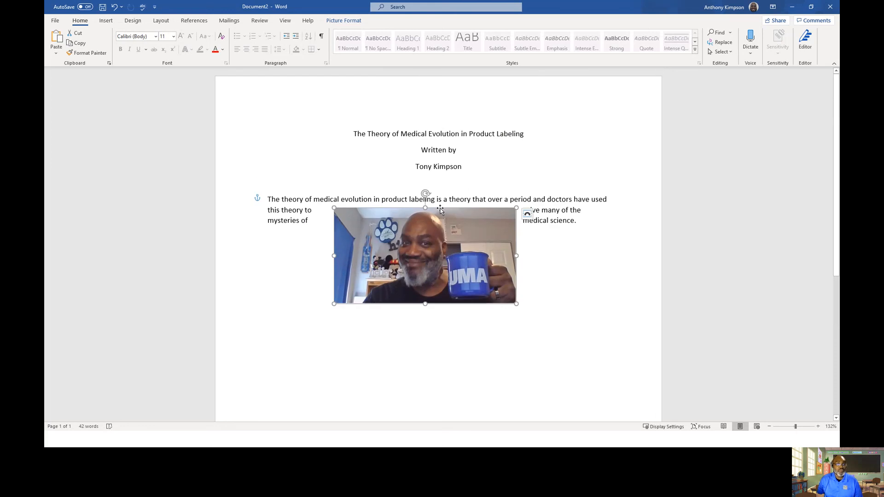
{"action": "left_click_drag", "start_coordinate": [445, 209], "coordinate": [440, 176]}
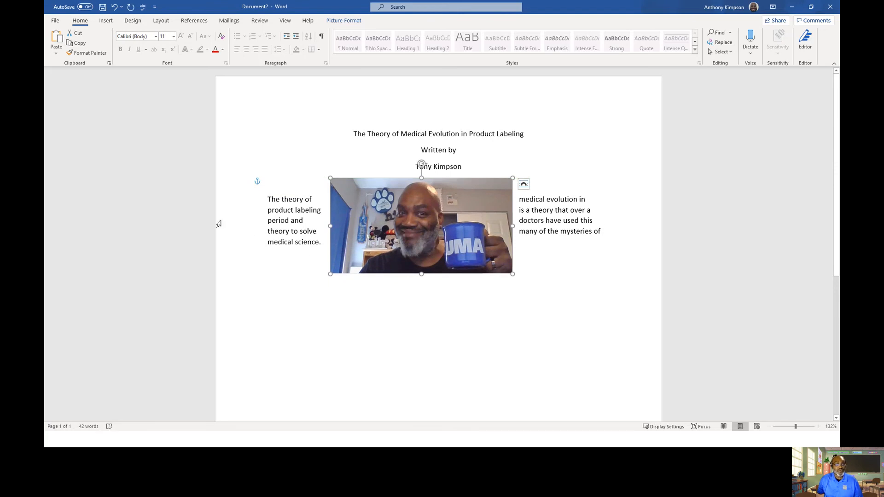
{"action": "left_click", "coordinate": [386, 286]}
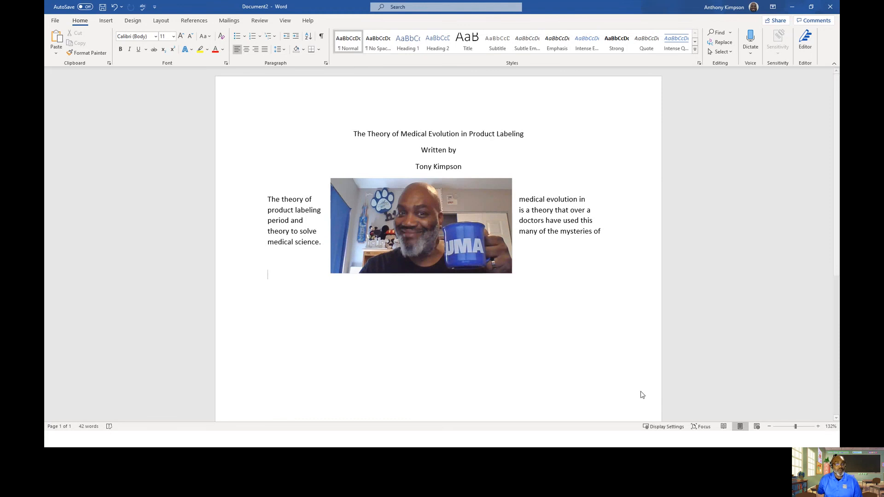
- Nudge the picture slightly right to balance the text on either side
{"action": "left_click", "coordinate": [436, 186]}
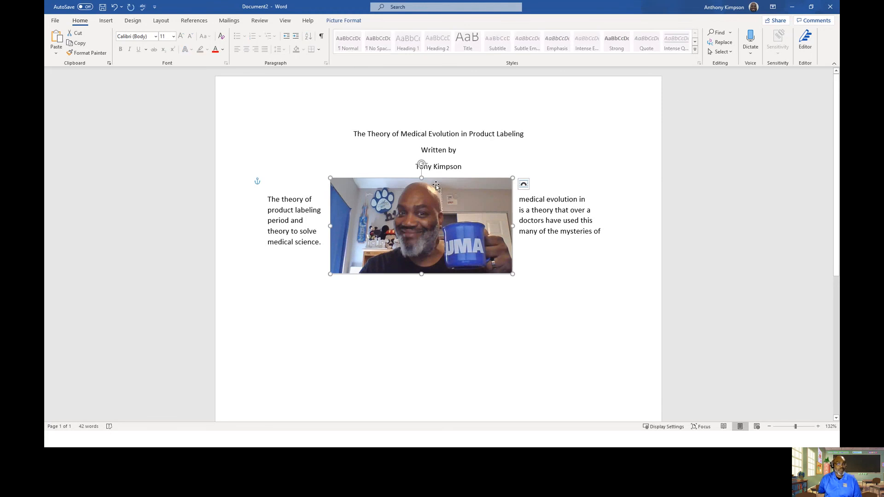
{"action": "left_click_drag", "start_coordinate": [437, 187], "coordinate": [456, 180]}
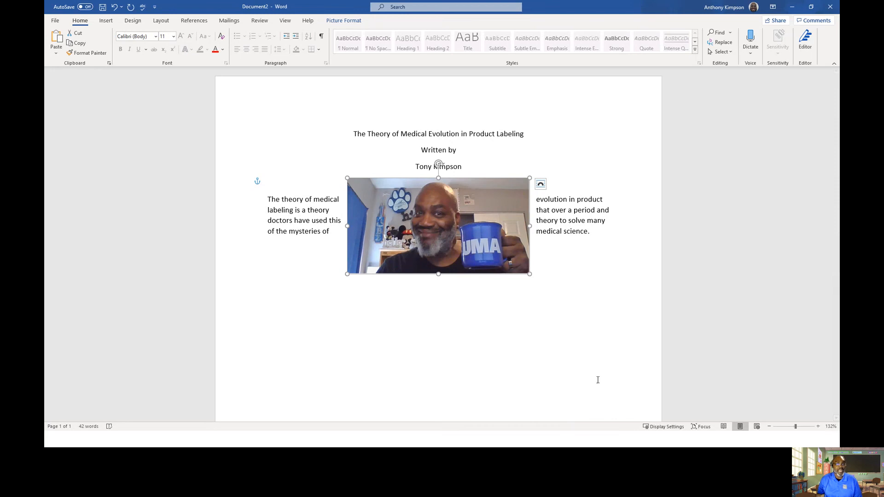
{"action": "left_click", "coordinate": [445, 345]}
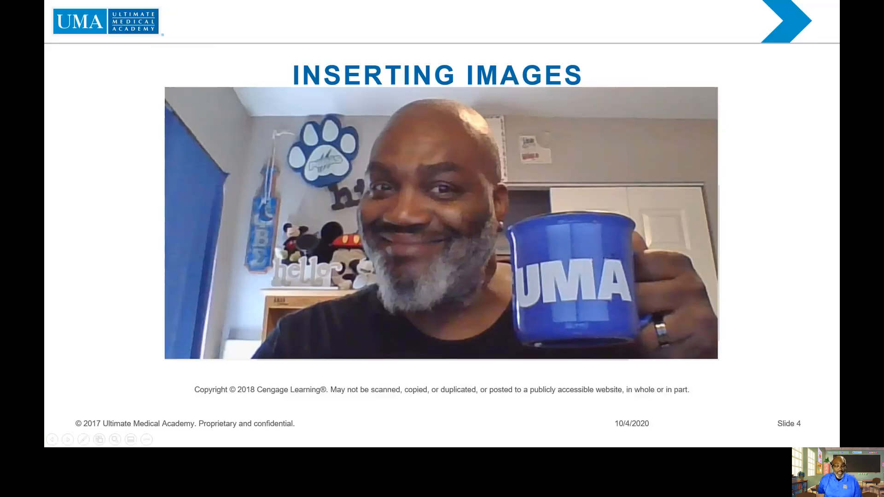
- Advance the slideshow to the next slide and return to the Word document
{"action": "key", "text": "Right"}
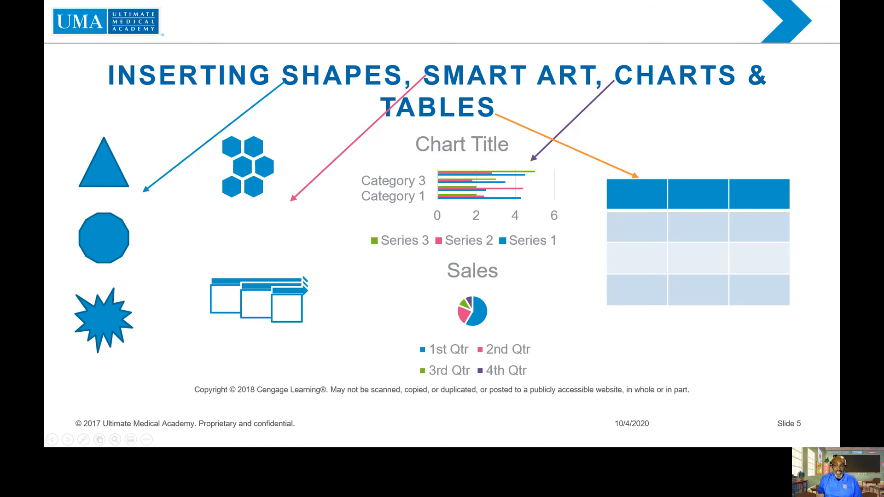
{"action": "key", "text": "alt+Tab"}
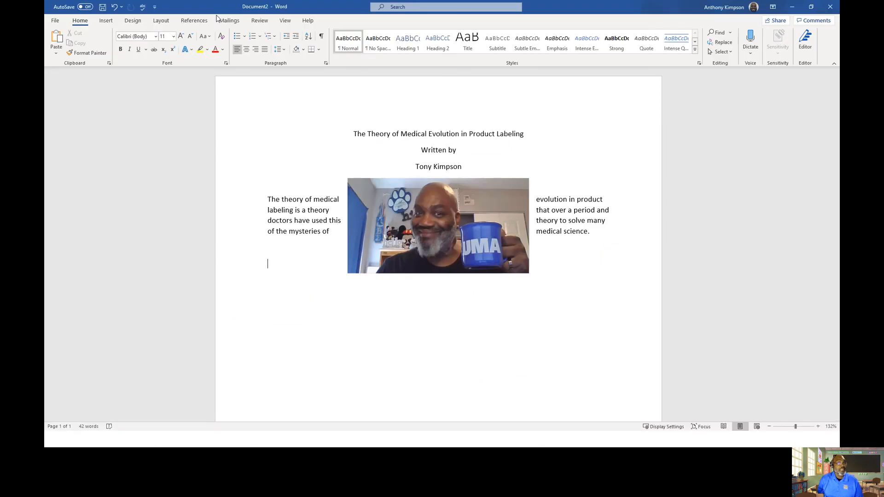
- Draw a smiley face shape below the picture, about 1 inch square
{"action": "left_click", "coordinate": [105, 22]}
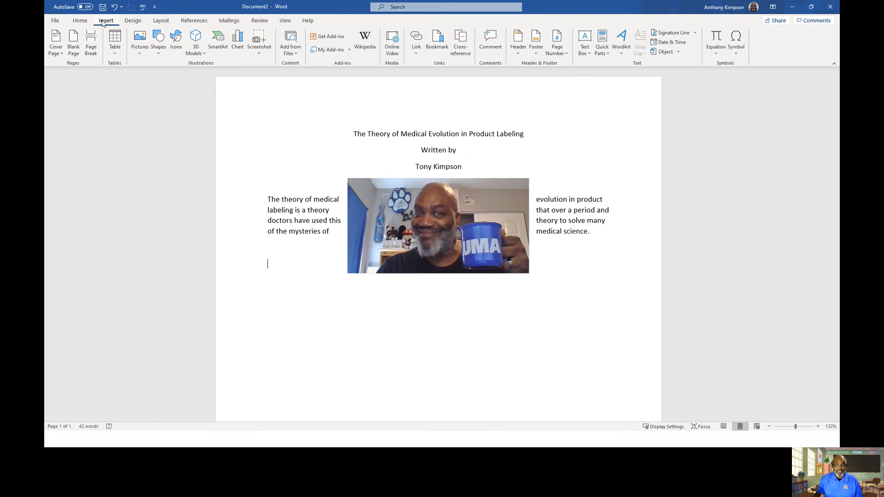
{"action": "left_click", "coordinate": [157, 50]}
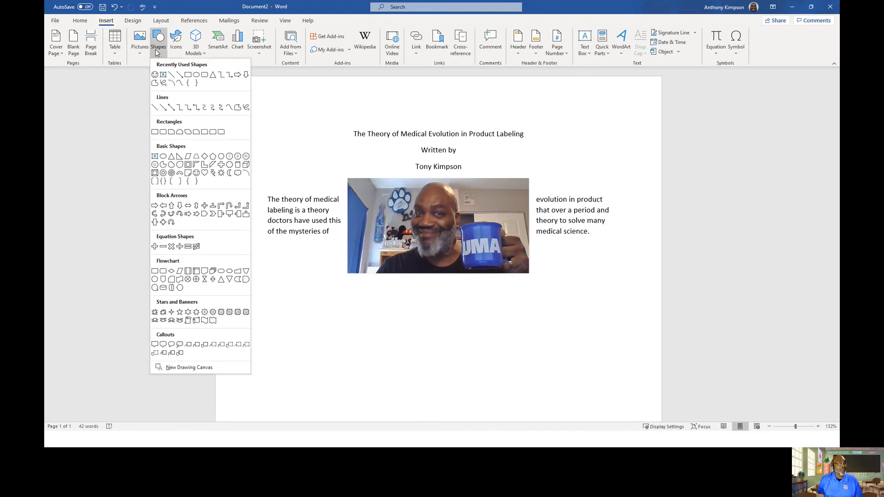
{"action": "left_click", "coordinate": [197, 174]}
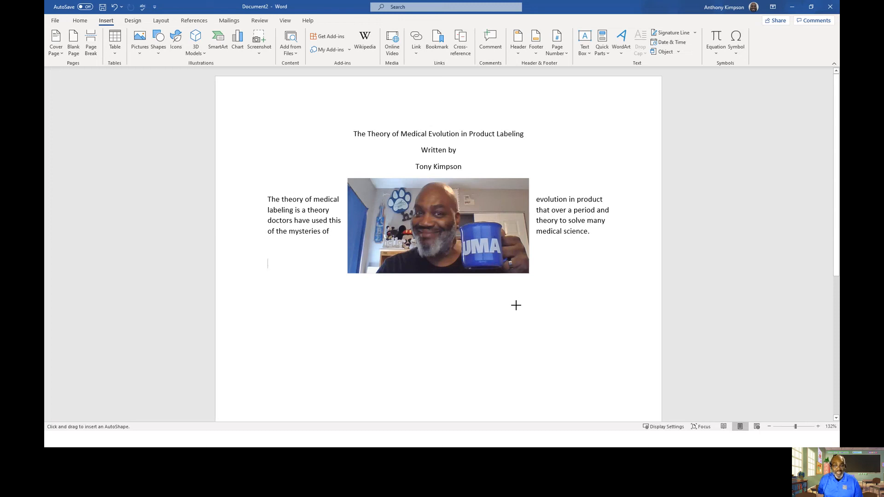
{"action": "left_click_drag", "start_coordinate": [516, 305], "coordinate": [572, 360]}
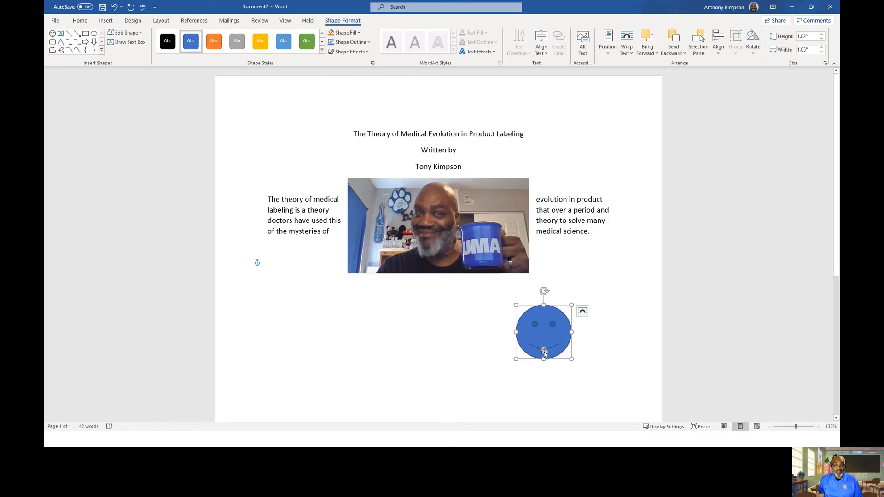
- Adjust the smiley's mouth curve and move the smiley up beside the picture's lower right corner
{"action": "left_click_drag", "start_coordinate": [544, 349], "coordinate": [540, 343]}
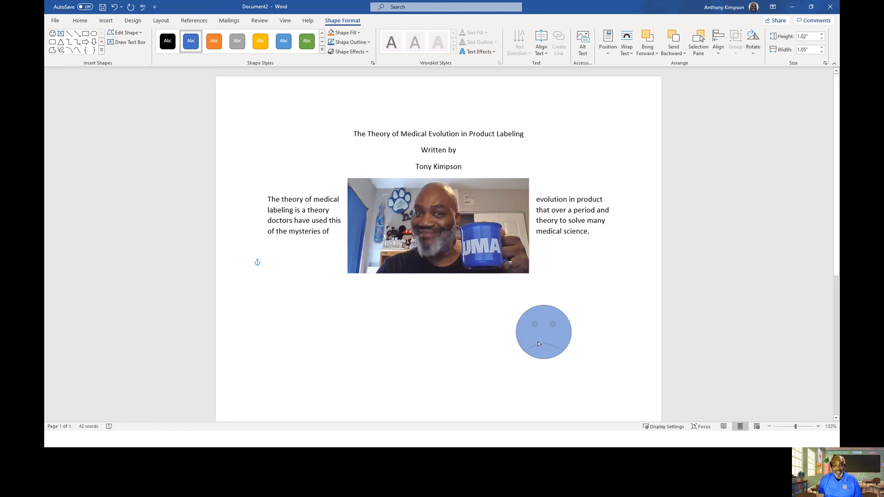
{"action": "left_click_drag", "start_coordinate": [539, 358], "coordinate": [539, 358]}
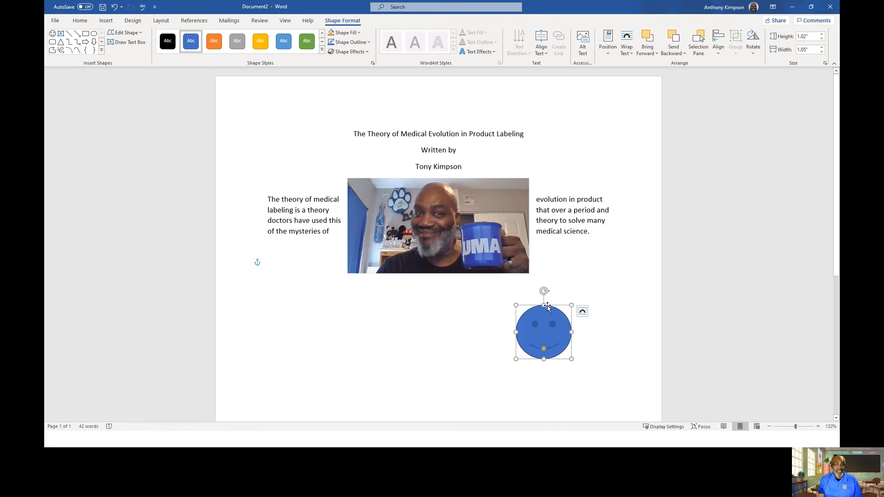
{"action": "left_click_drag", "start_coordinate": [555, 306], "coordinate": [584, 262]}
{"action": "left_click", "coordinate": [515, 344]}
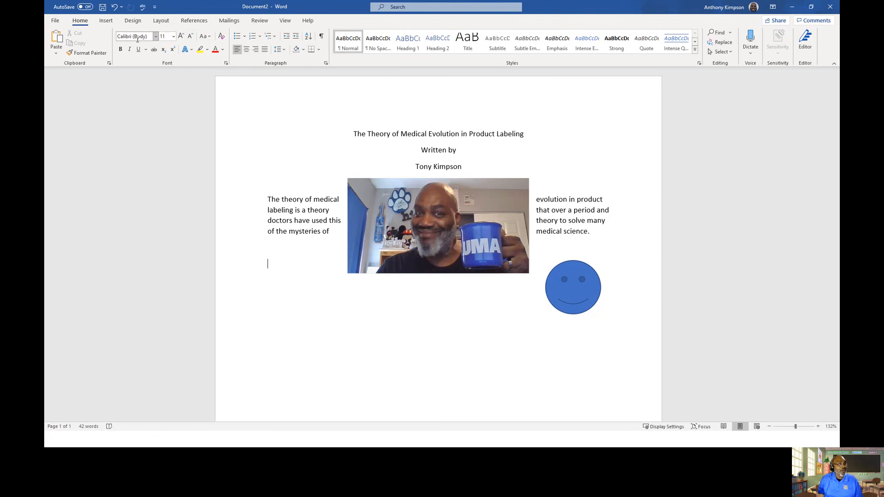
- Insert a Text Cycle SmartArt graphic from the Cycle category
{"action": "left_click", "coordinate": [110, 23]}
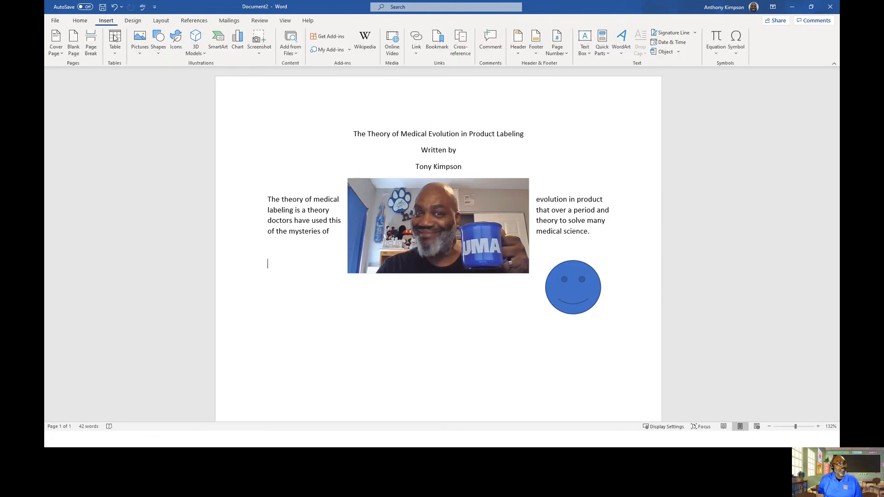
{"action": "left_click", "coordinate": [218, 46]}
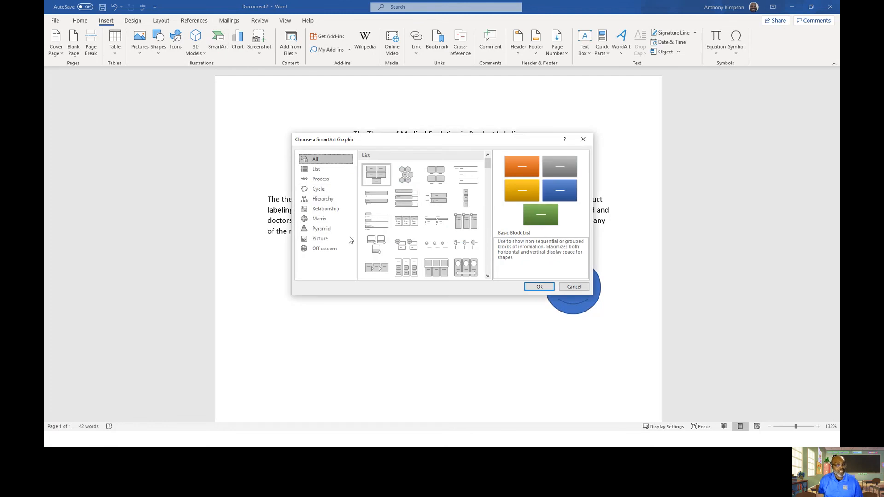
{"action": "left_click", "coordinate": [317, 170]}
{"action": "left_click", "coordinate": [321, 179]}
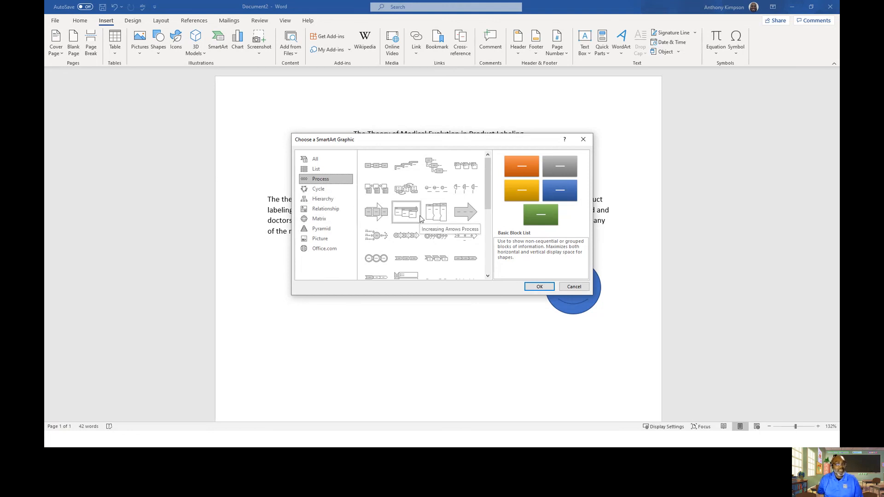
{"action": "left_click", "coordinate": [319, 188]}
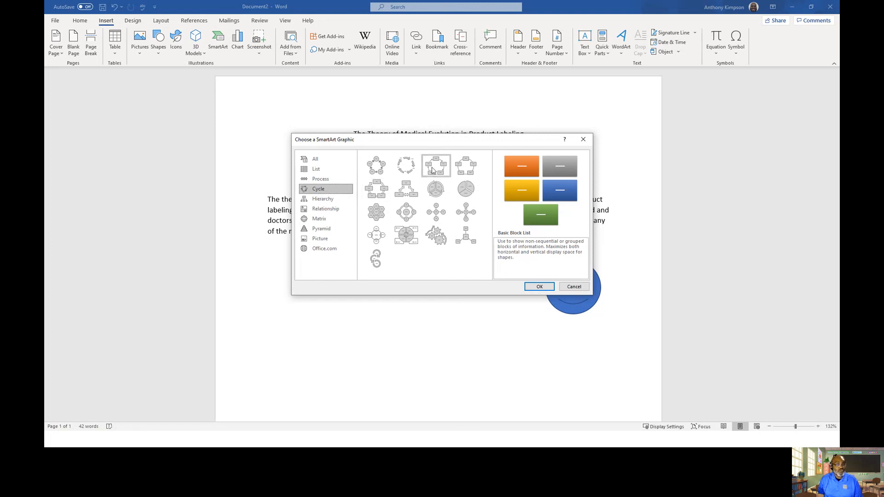
{"action": "left_click", "coordinate": [413, 174]}
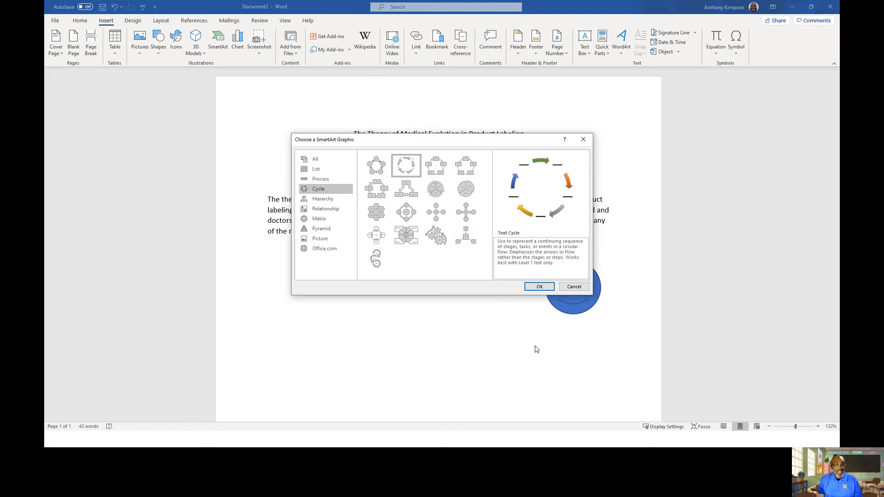
{"action": "left_click", "coordinate": [539, 287]}
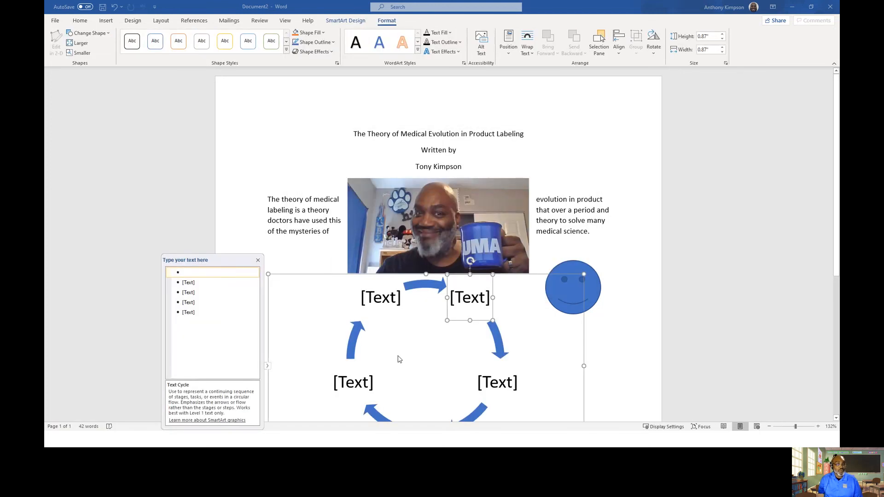
- Enter RIGHT as the first cycle item's text and close the text pane
{"action": "scroll", "coordinate": [727, 220], "scroll_direction": "down", "scroll_amount": 3}
{"action": "scroll", "coordinate": [727, 223], "scroll_direction": "up", "scroll_amount": 2}
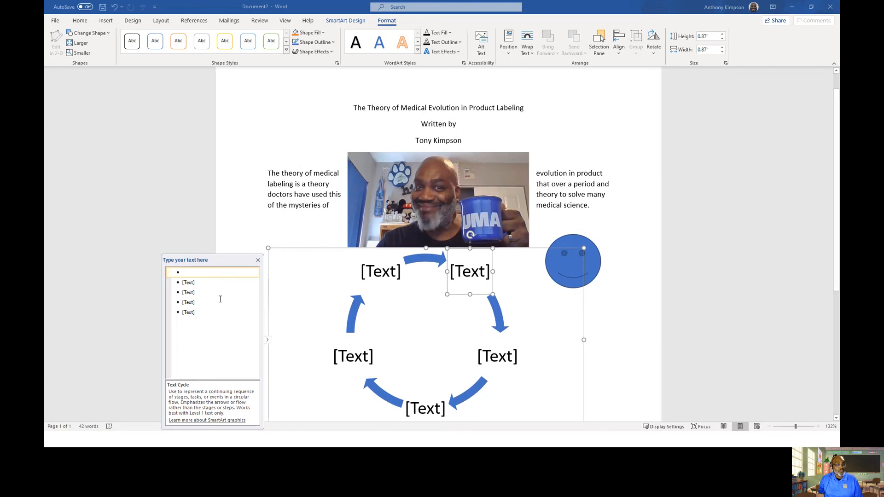
{"action": "type", "text": "rIGH"}
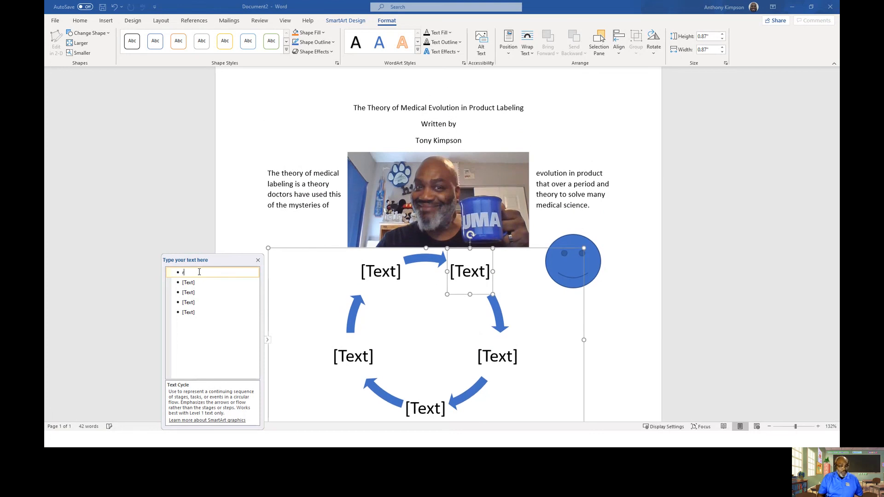
{"action": "key", "text": "BackSpace"}
{"action": "key", "text": "BackSpace"}
{"action": "key", "text": "BackSpace"}
{"action": "key", "text": "BackSpace"}
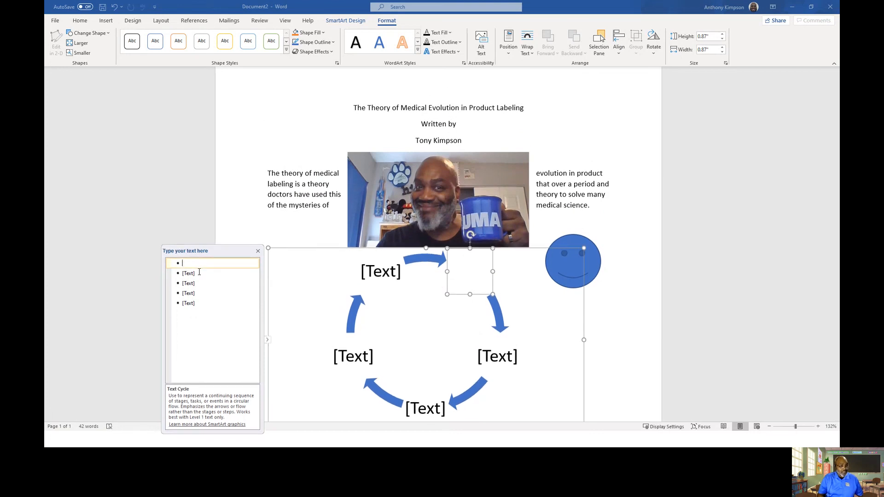
{"action": "type", "text": "RIGHT"}
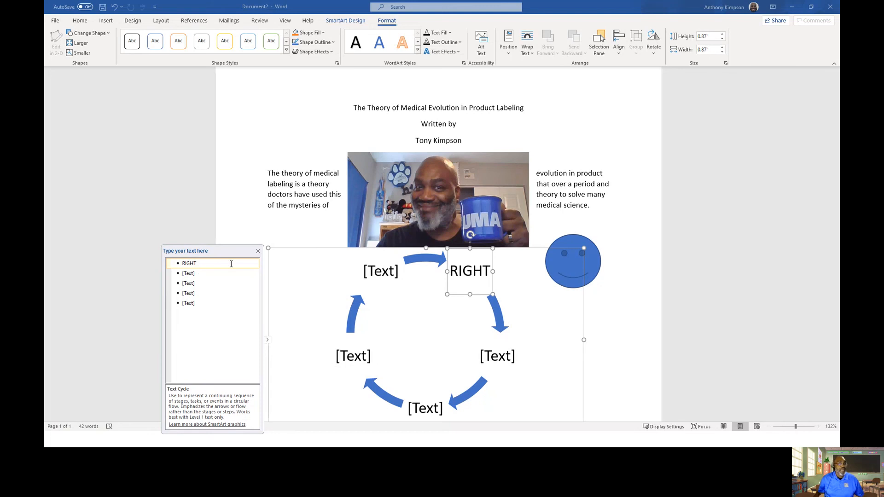
{"action": "left_click", "coordinate": [258, 253]}
- Shrink the SmartArt graphic from its corner and set its text wrapping to Square
{"action": "scroll", "coordinate": [725, 191], "scroll_direction": "down", "scroll_amount": 3}
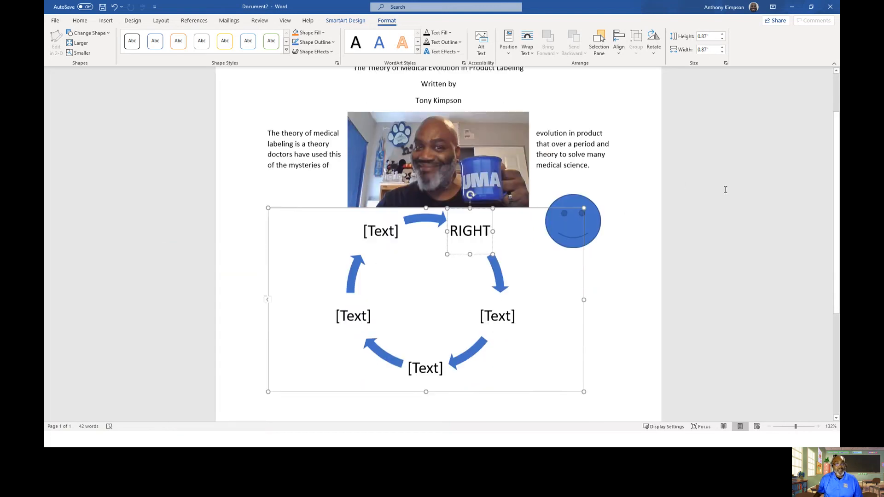
{"action": "left_click_drag", "start_coordinate": [584, 354], "coordinate": [295, 196]}
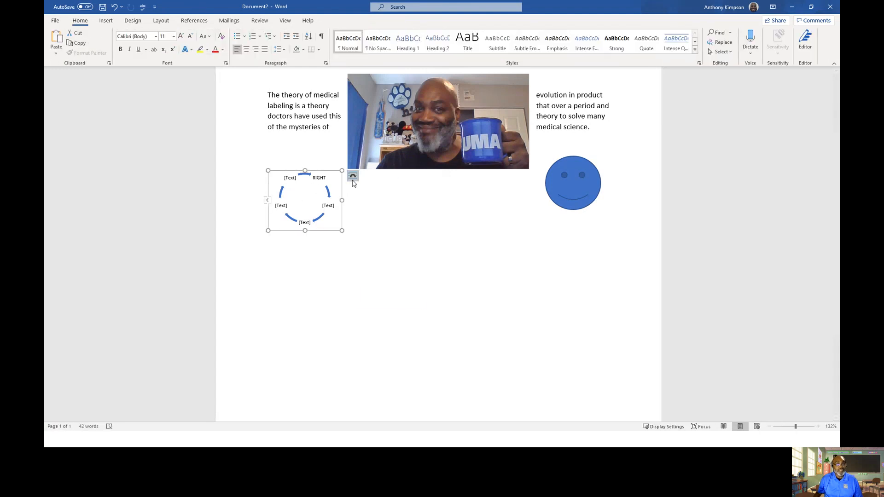
{"action": "left_click", "coordinate": [353, 180]}
{"action": "left_click", "coordinate": [376, 236]}
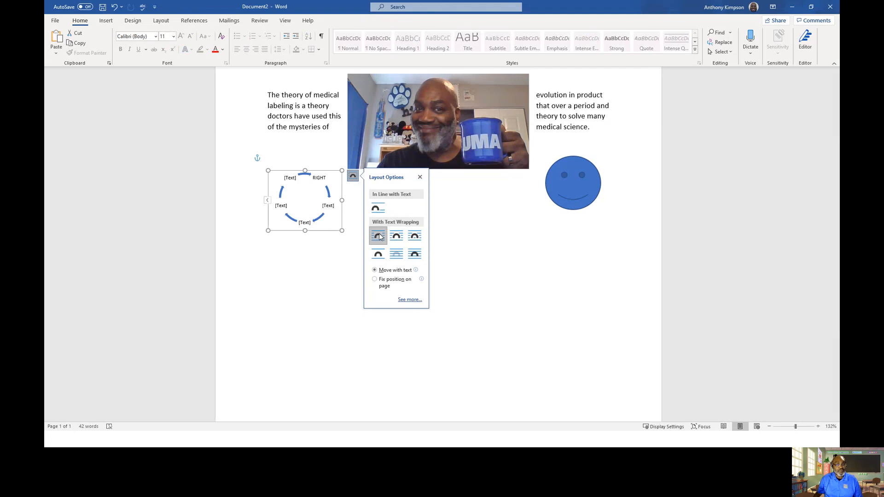
{"action": "left_click", "coordinate": [420, 178]}
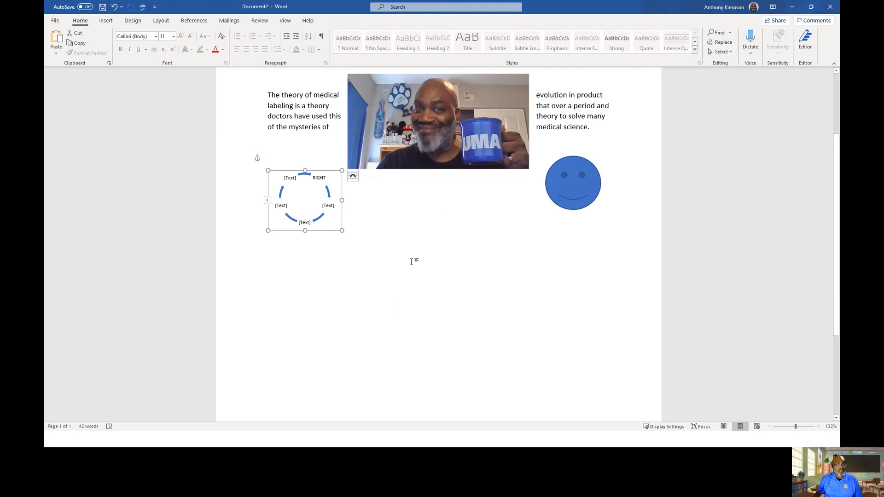
- Move the SmartArt graphic under the picture, between the picture and the smiley
{"action": "left_click_drag", "start_coordinate": [318, 166], "coordinate": [489, 177]}
{"action": "left_click", "coordinate": [529, 345]}
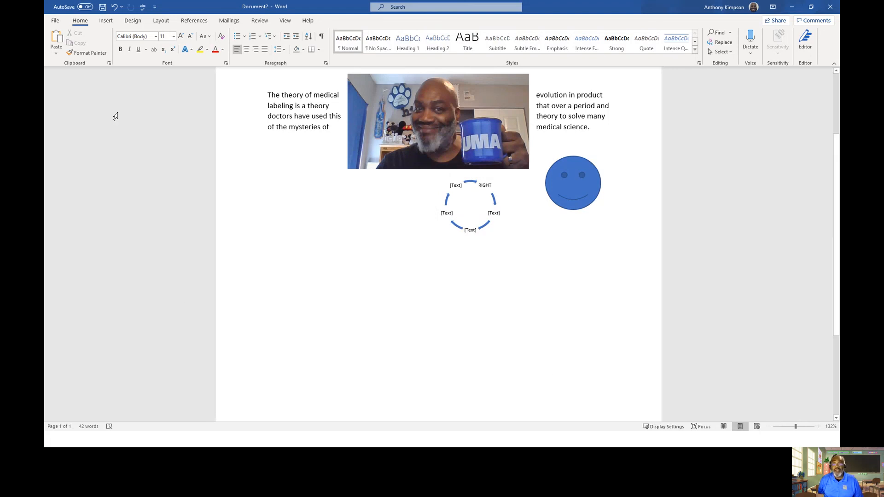
- Insert a 3-D Pie chart and close its data sheet
{"action": "left_click", "coordinate": [106, 21]}
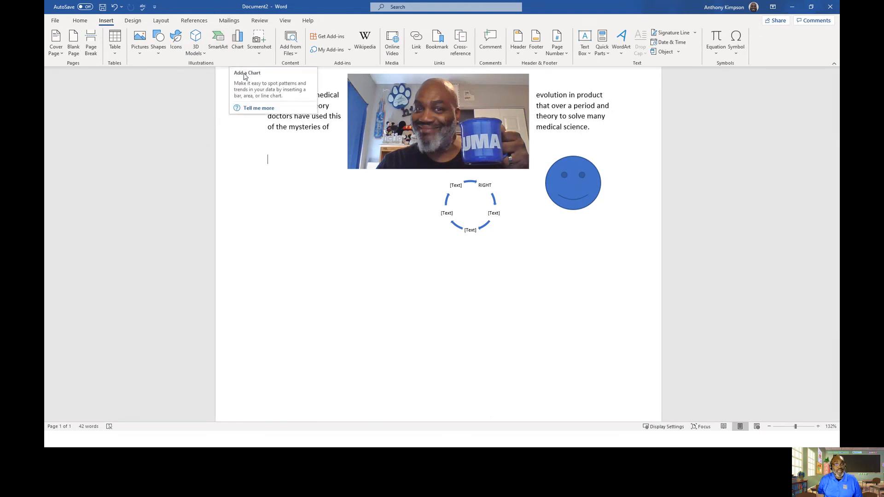
{"action": "left_click", "coordinate": [236, 44]}
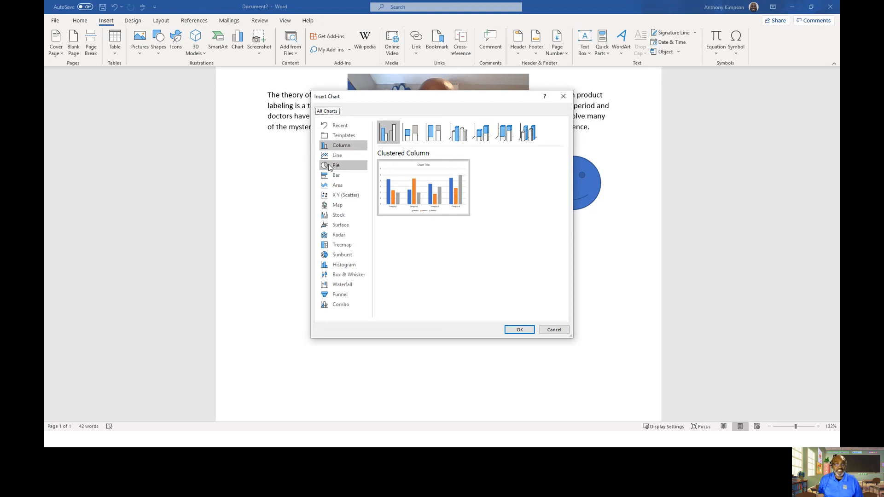
{"action": "left_click", "coordinate": [330, 168]}
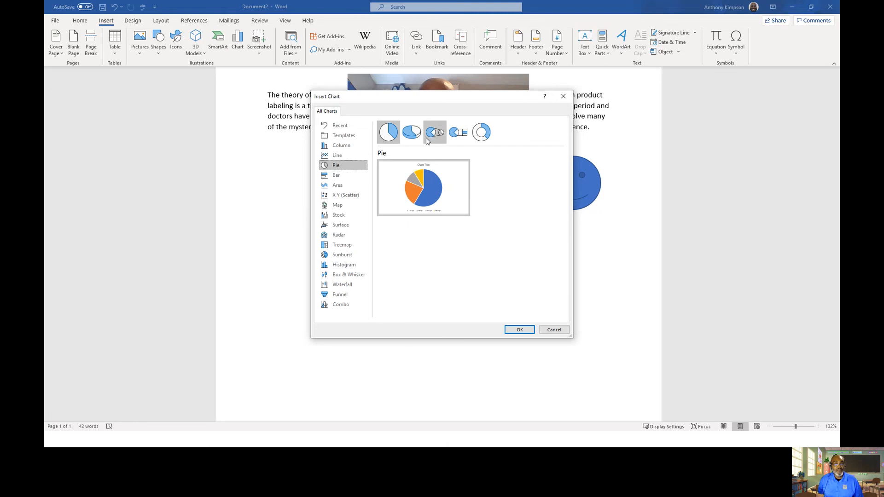
{"action": "left_click", "coordinate": [412, 133]}
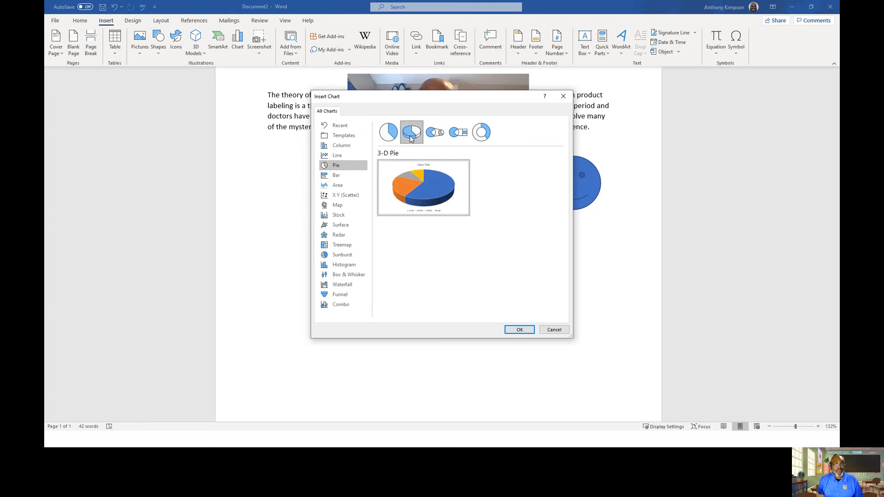
{"action": "left_click", "coordinate": [516, 329]}
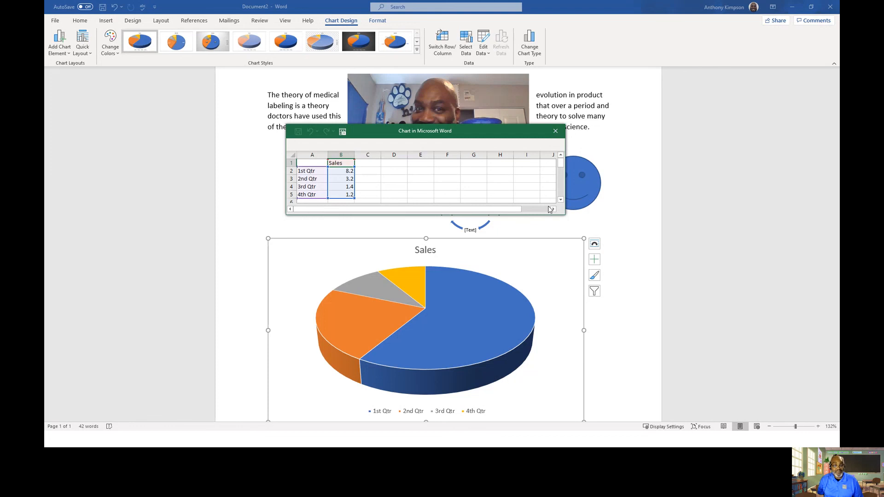
{"action": "left_click", "coordinate": [555, 130]}
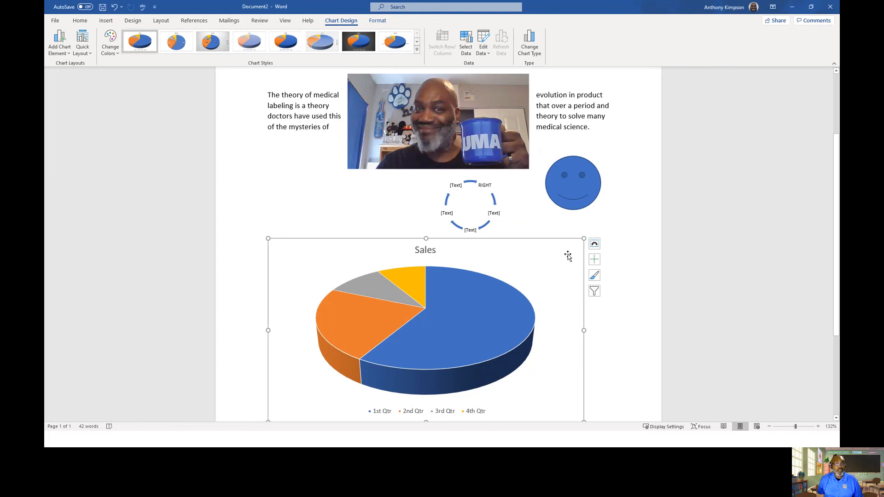
- Set the pie chart's text wrapping to Square
{"action": "left_click", "coordinate": [595, 244]}
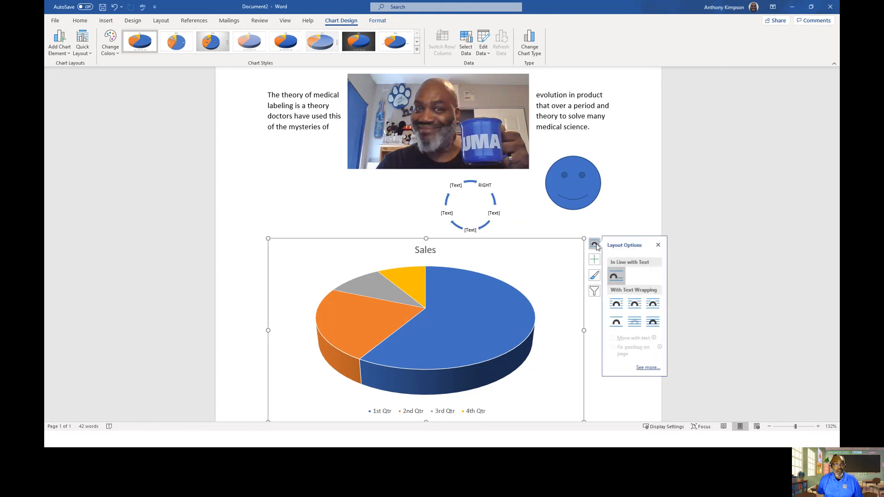
{"action": "left_click", "coordinate": [620, 306]}
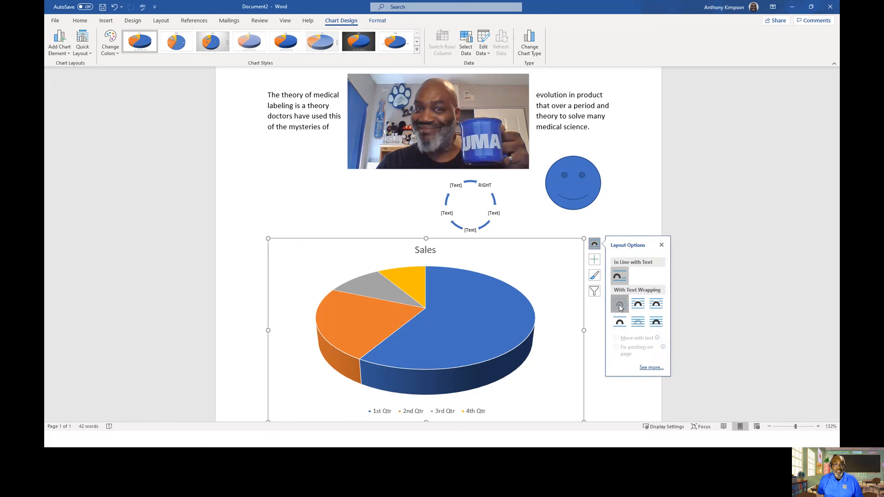
{"action": "left_click", "coordinate": [662, 245]}
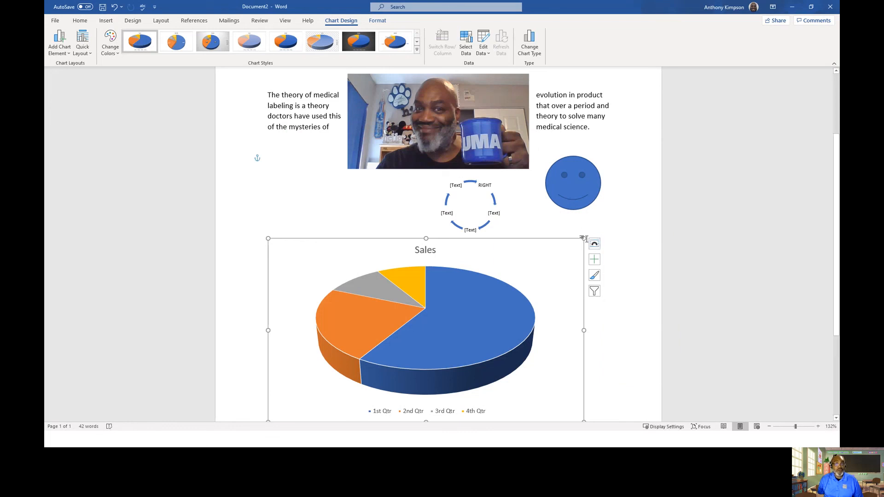
- Shrink the pie chart and move it below the picture, left of the SmartArt graphic
{"action": "left_click_drag", "start_coordinate": [584, 238], "coordinate": [398, 250]}
{"action": "left_click_drag", "start_coordinate": [310, 340], "coordinate": [328, 331]}
{"action": "left_click_drag", "start_coordinate": [397, 248], "coordinate": [394, 203]}
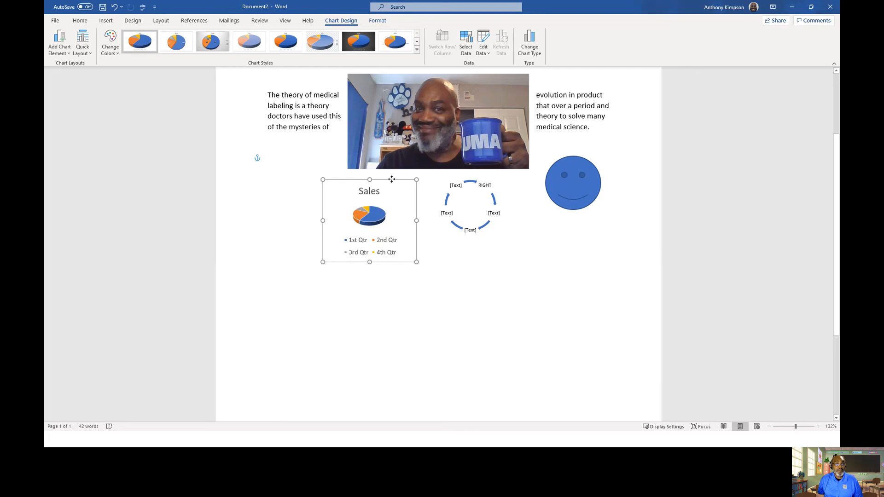
{"action": "left_click", "coordinate": [483, 322]}
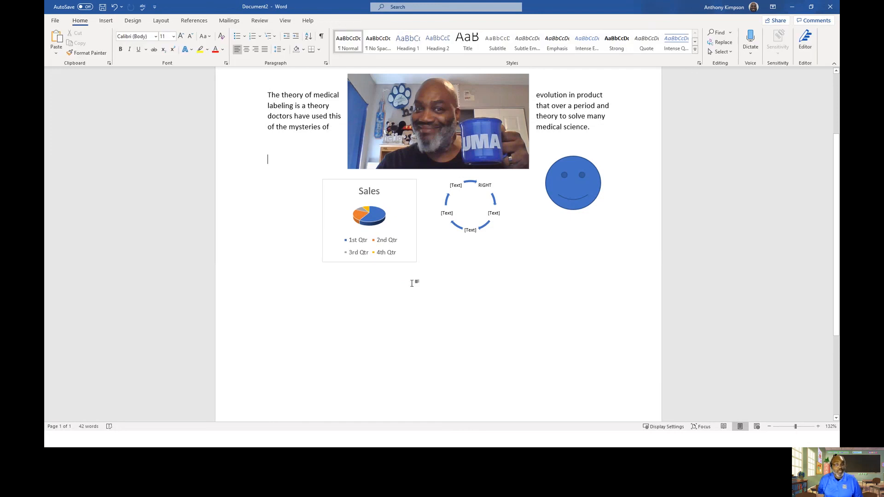
- Insert a 3x3 table at the cursor below the picture
{"action": "left_click", "coordinate": [101, 21]}
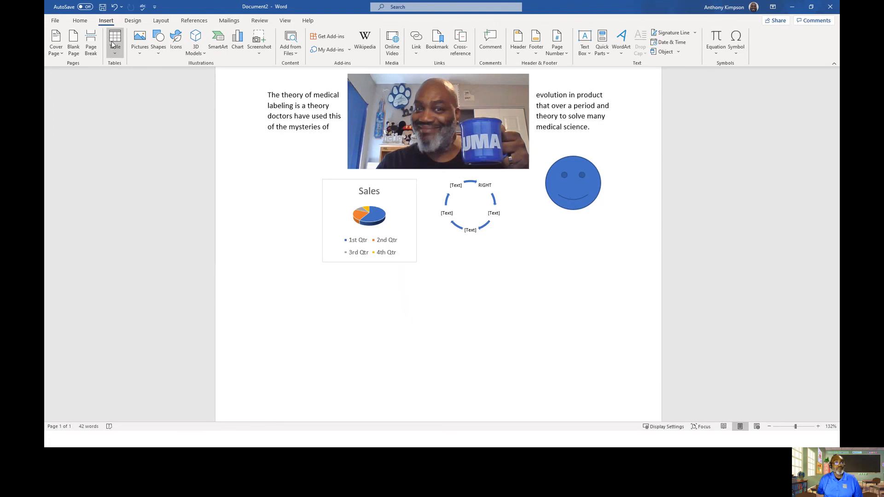
{"action": "left_click", "coordinate": [116, 54]}
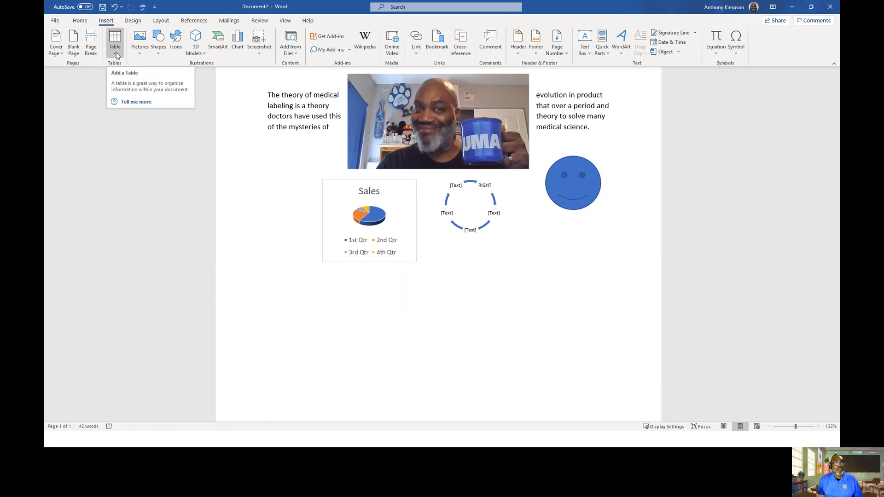
{"action": "left_click", "coordinate": [117, 55]}
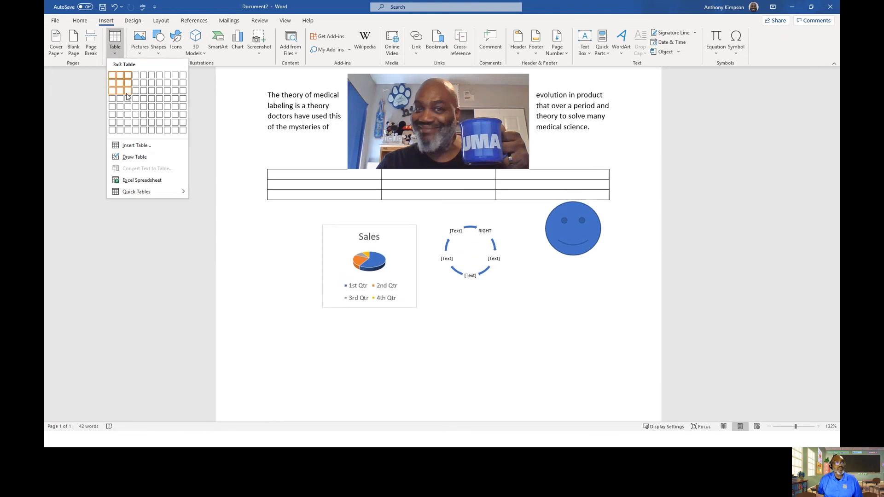
{"action": "left_click", "coordinate": [127, 92]}
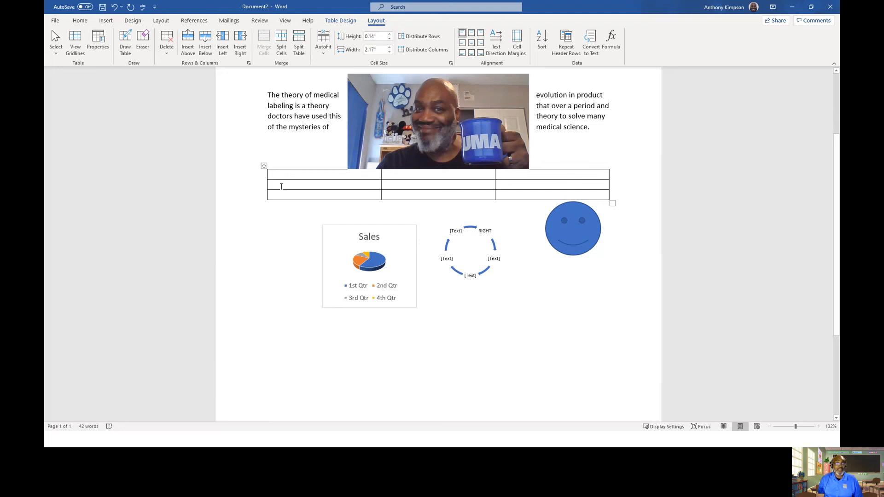
- Narrow the table by pulling its left edge inward and its right edge inward so it sits under the picture
{"action": "mouse_move", "coordinate": [265, 181]}
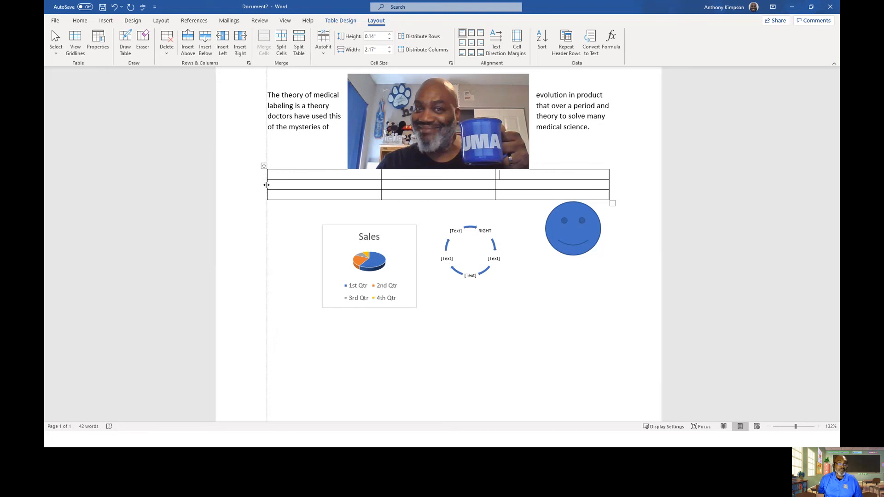
{"action": "mouse_move", "coordinate": [267, 184]}
{"action": "left_mouse_down"}
{"action": "mouse_move", "coordinate": [274, 184]}
{"action": "mouse_move", "coordinate": [261, 182]}
{"action": "left_mouse_up"}
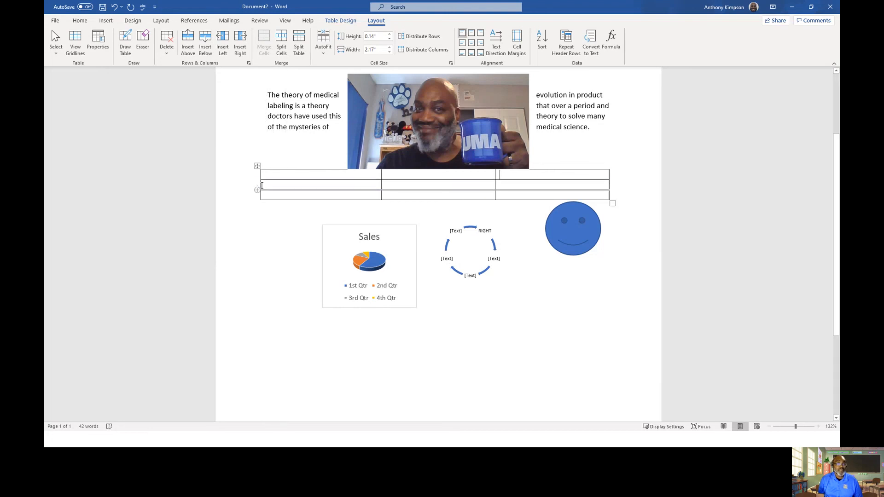
{"action": "left_click_drag", "start_coordinate": [260, 184], "coordinate": [320, 188]}
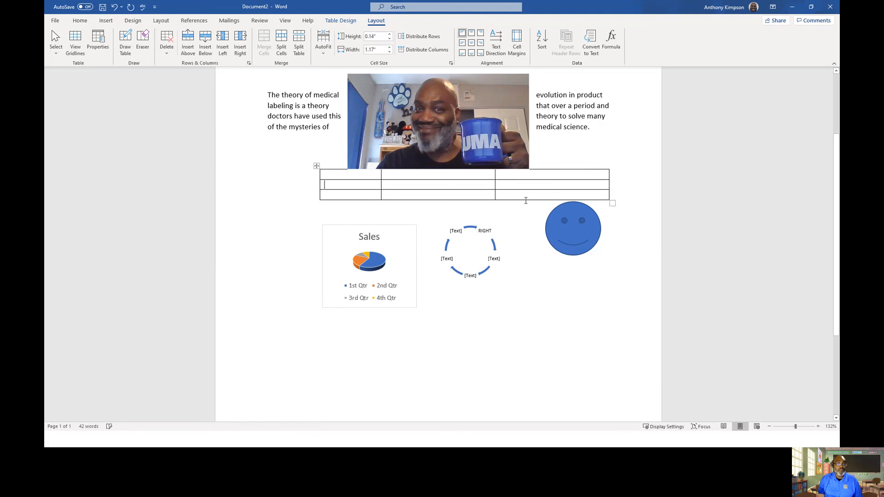
{"action": "left_click_drag", "start_coordinate": [609, 183], "coordinate": [448, 185]}
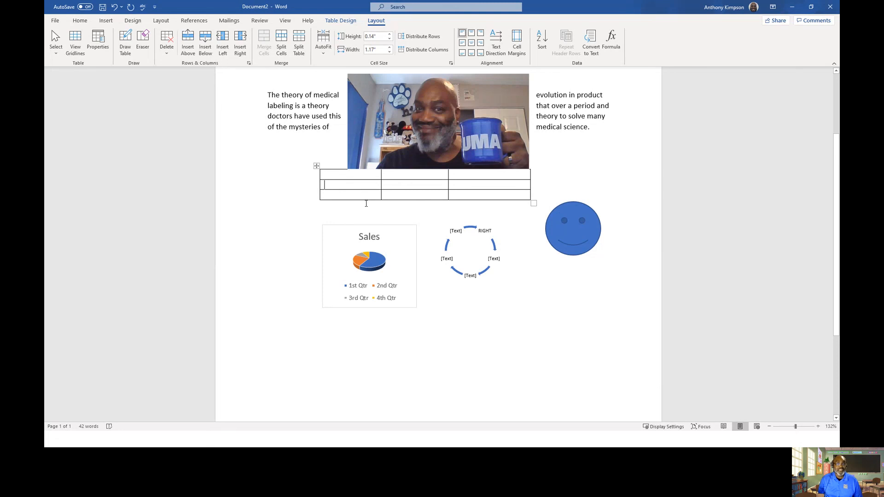
{"action": "left_click", "coordinate": [448, 326]}
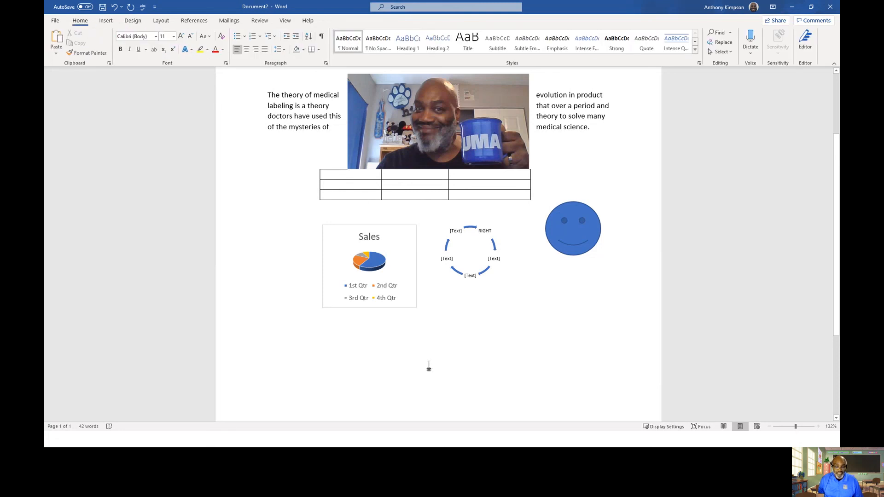
{"action": "scroll", "coordinate": [391, 257], "scroll_direction": "up", "scroll_amount": 1}
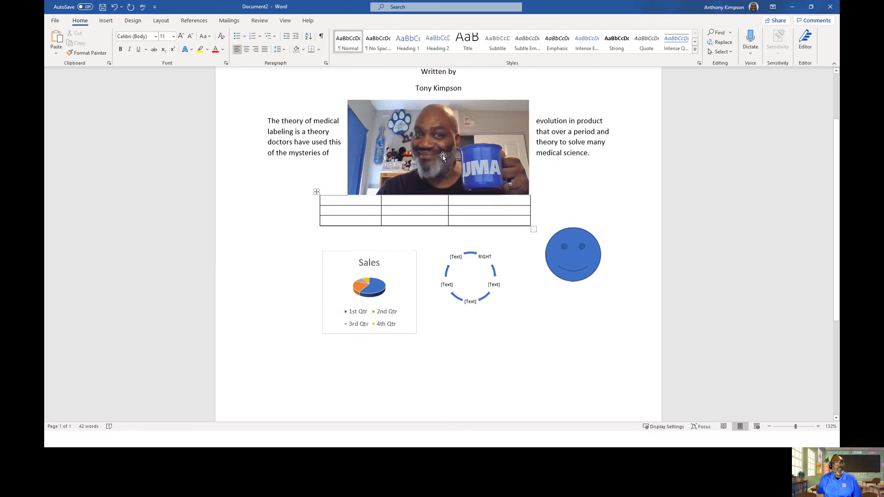